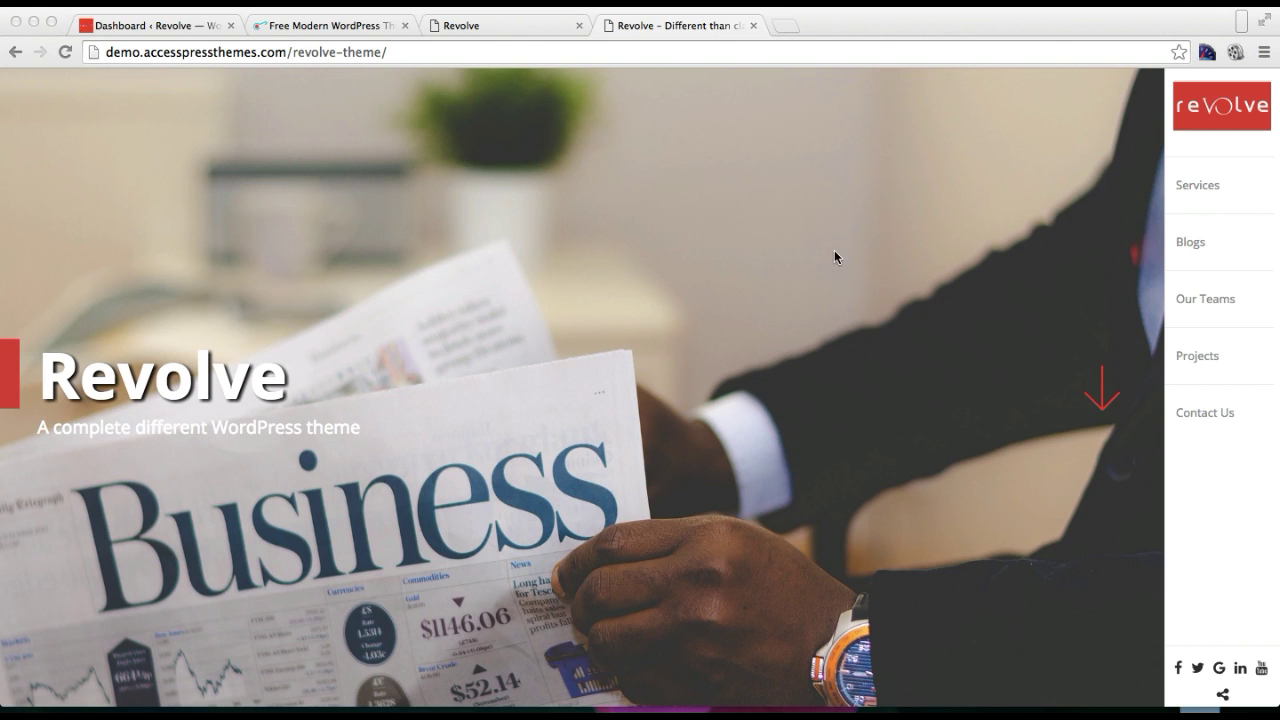
Look through the Revolve demo site's home page sections, from the main slide past the team and projects sections and back
{"action": "left_click", "coordinate": [1018, 324]}
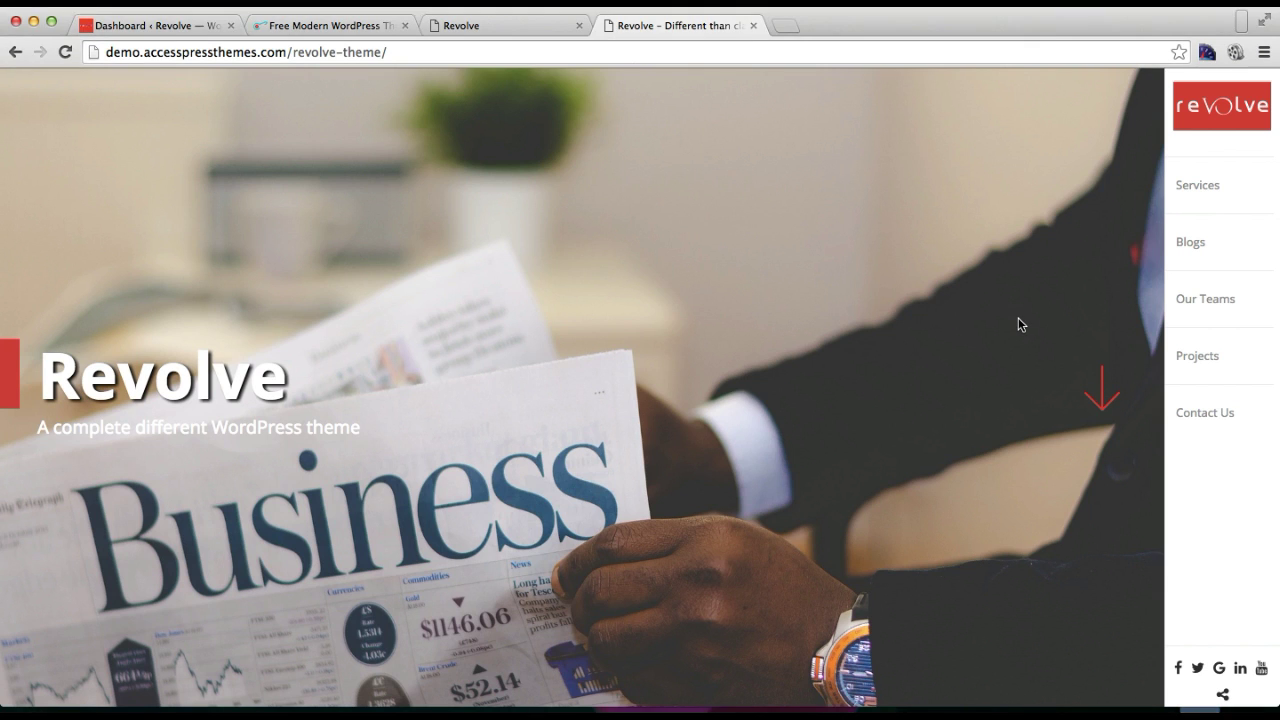
{"action": "left_click", "coordinate": [1102, 392]}
{"action": "scroll", "coordinate": [1104, 395], "scroll_direction": "down", "scroll_amount": 15}
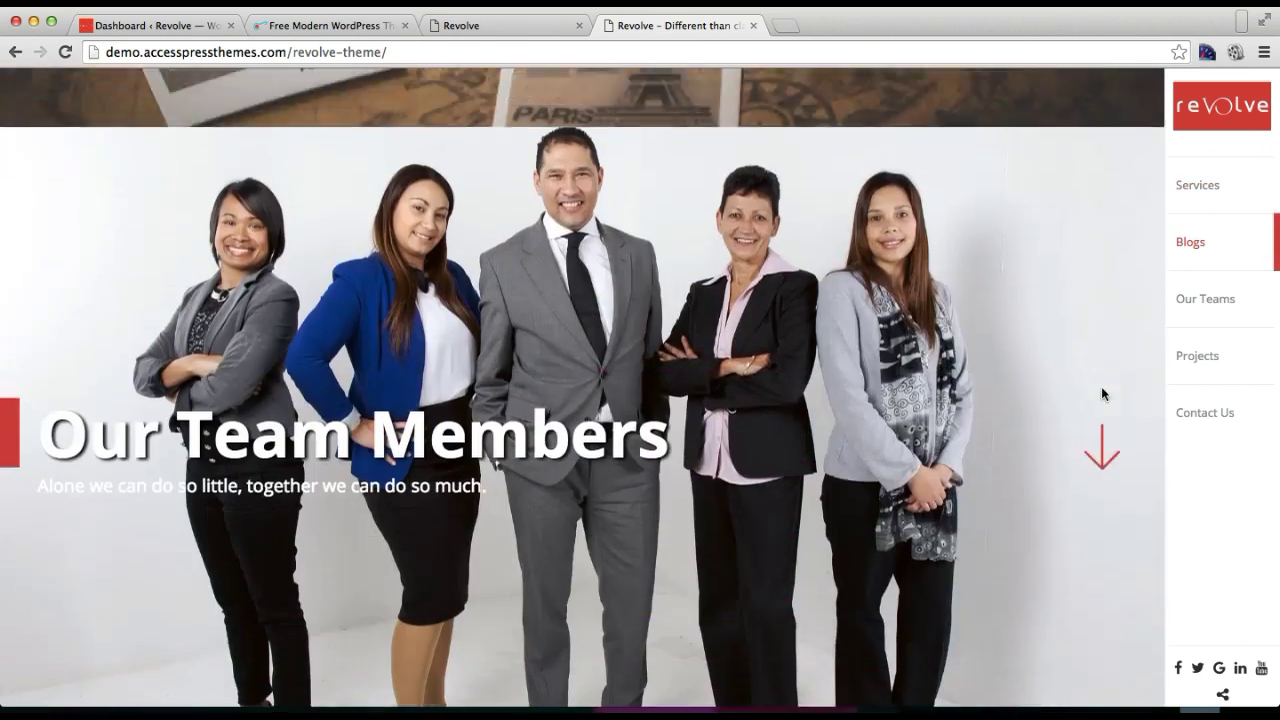
{"action": "scroll", "coordinate": [1101, 393], "scroll_direction": "down", "scroll_amount": 4}
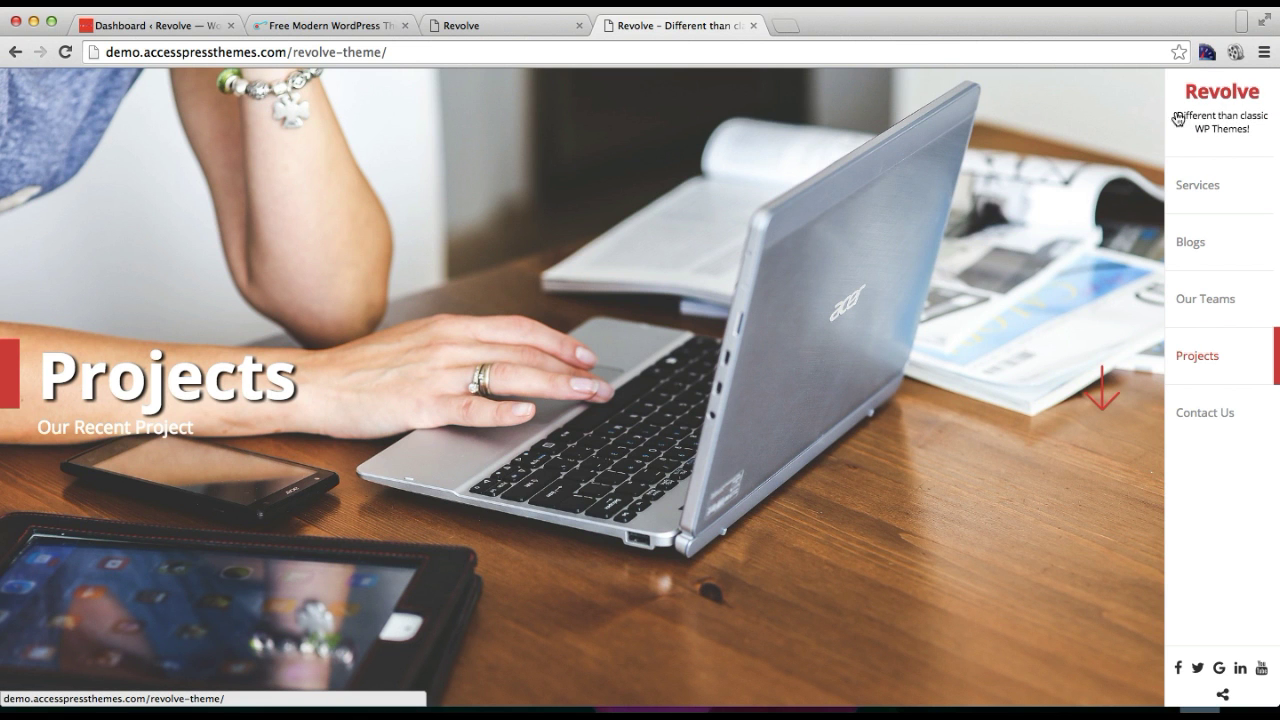
{"action": "scroll", "coordinate": [1031, 294], "scroll_direction": "up", "scroll_amount": 2}
{"action": "scroll", "coordinate": [1033, 302], "scroll_direction": "up", "scroll_amount": 2}
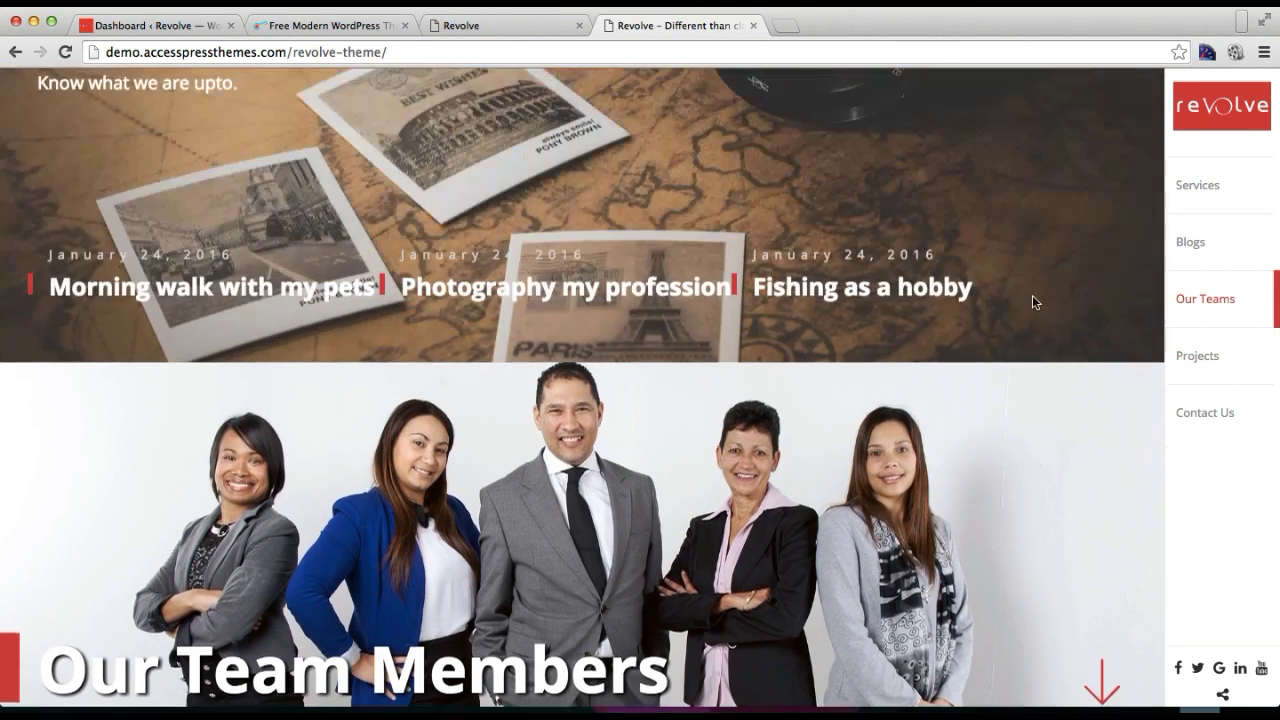
{"action": "scroll", "coordinate": [1033, 302], "scroll_direction": "up", "scroll_amount": 2}
{"action": "scroll", "coordinate": [1032, 301], "scroll_direction": "up", "scroll_amount": 2}
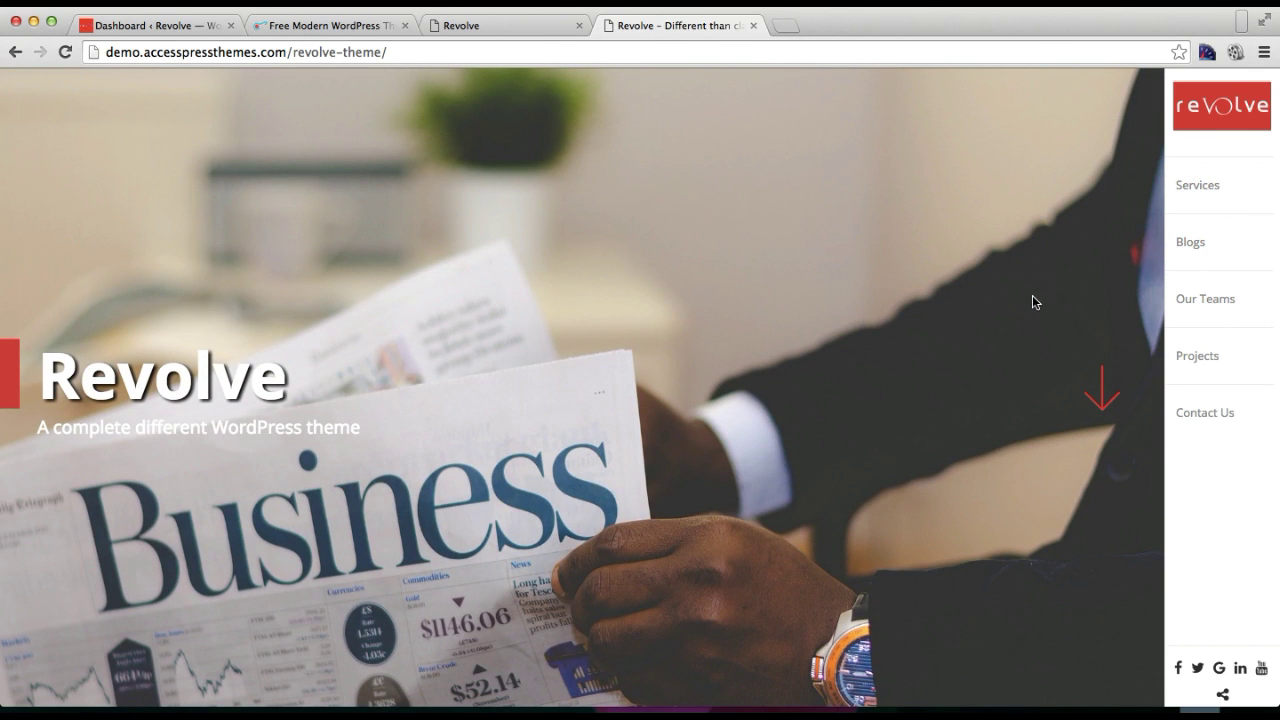
Open the local Revolve site from the WordPress dashboard in a new tab and compare its front page with the demo site
{"action": "left_click", "coordinate": [172, 28]}
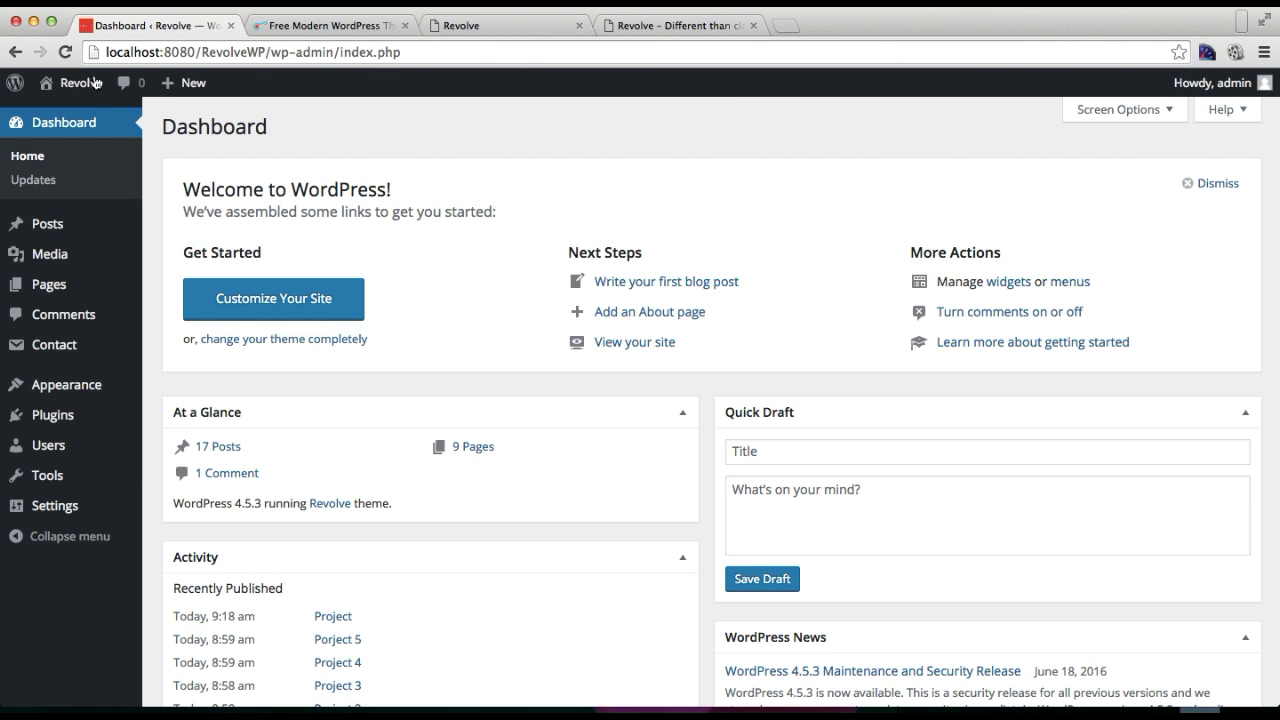
{"action": "mouse_move", "coordinate": [75, 85]}
{"action": "right_click", "coordinate": [70, 126]}
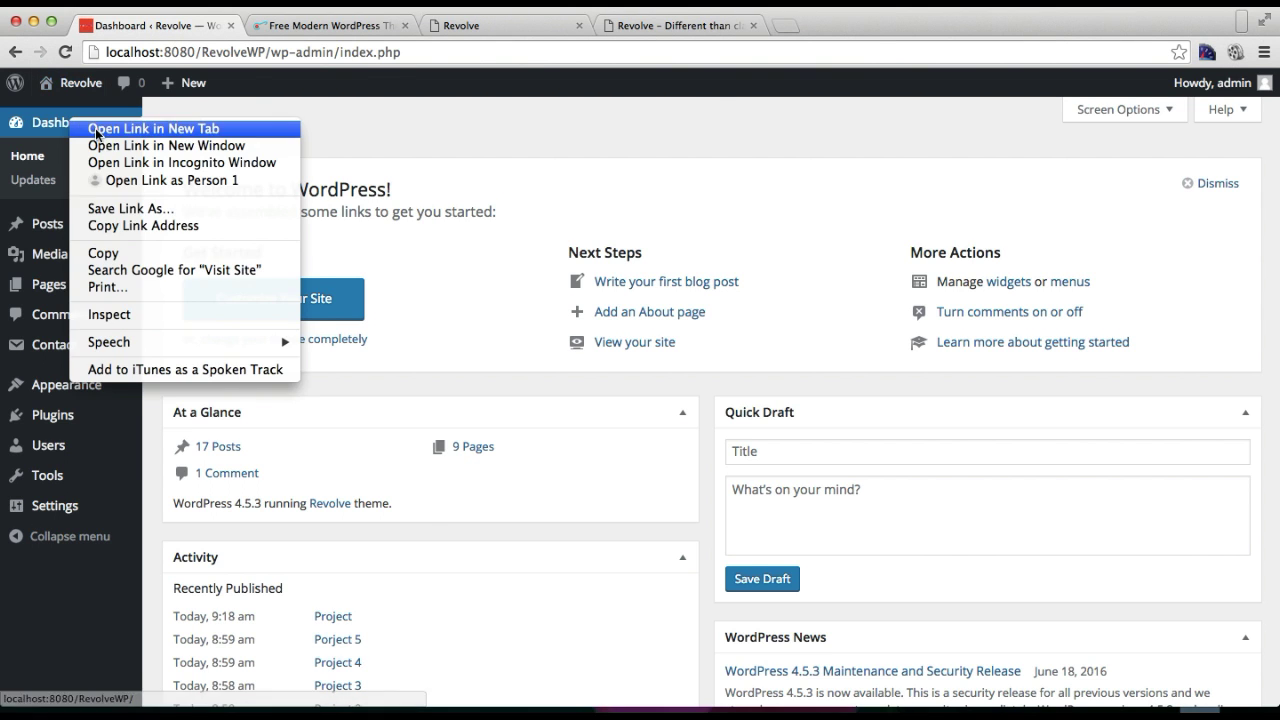
{"action": "left_click", "coordinate": [78, 128]}
{"action": "left_click", "coordinate": [285, 25]}
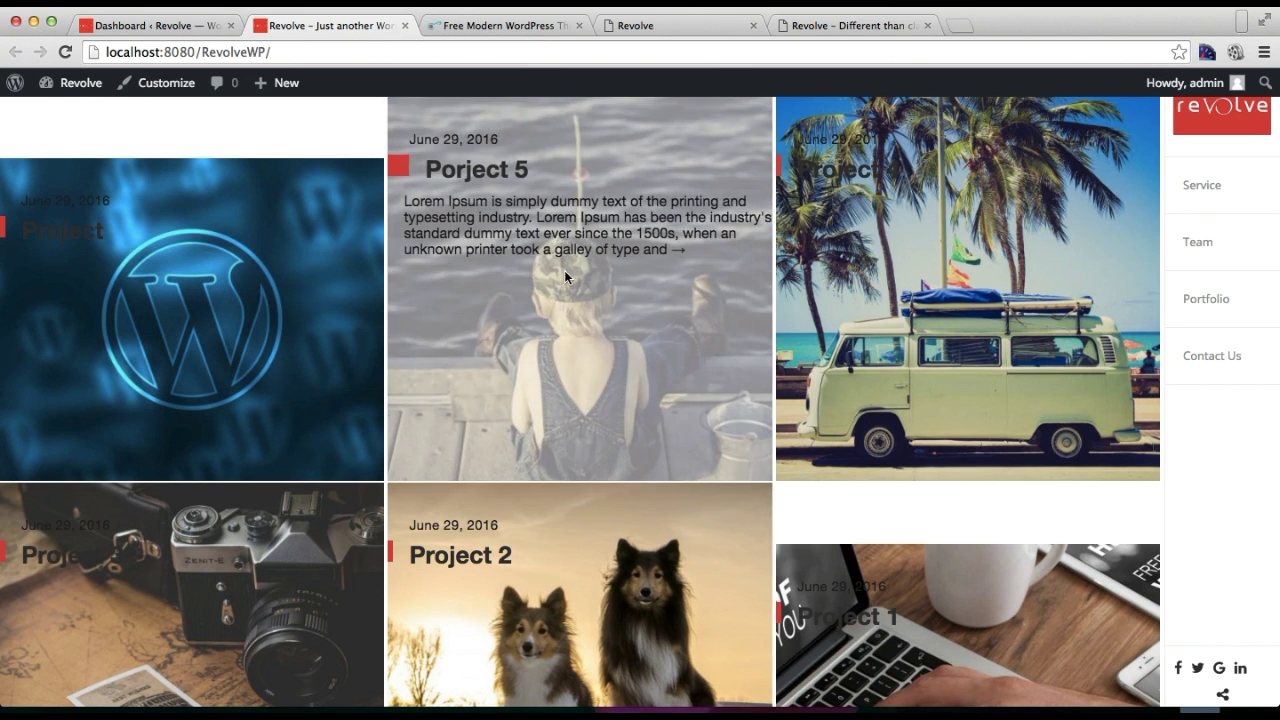
{"action": "scroll", "coordinate": [892, 325], "scroll_direction": "down", "scroll_amount": 5}
{"action": "scroll", "coordinate": [892, 330], "scroll_direction": "up", "scroll_amount": 5}
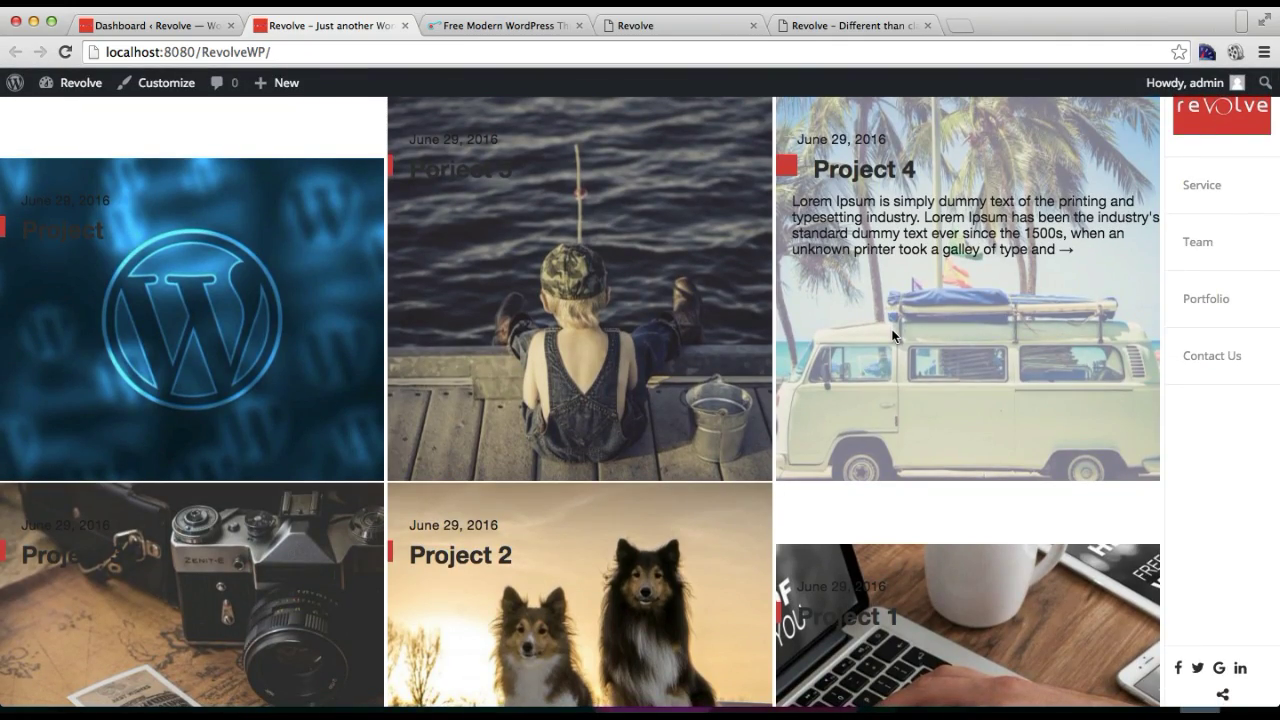
{"action": "scroll", "coordinate": [893, 336], "scroll_direction": "down", "scroll_amount": 10}
{"action": "scroll", "coordinate": [657, 417], "scroll_direction": "up", "scroll_amount": 10}
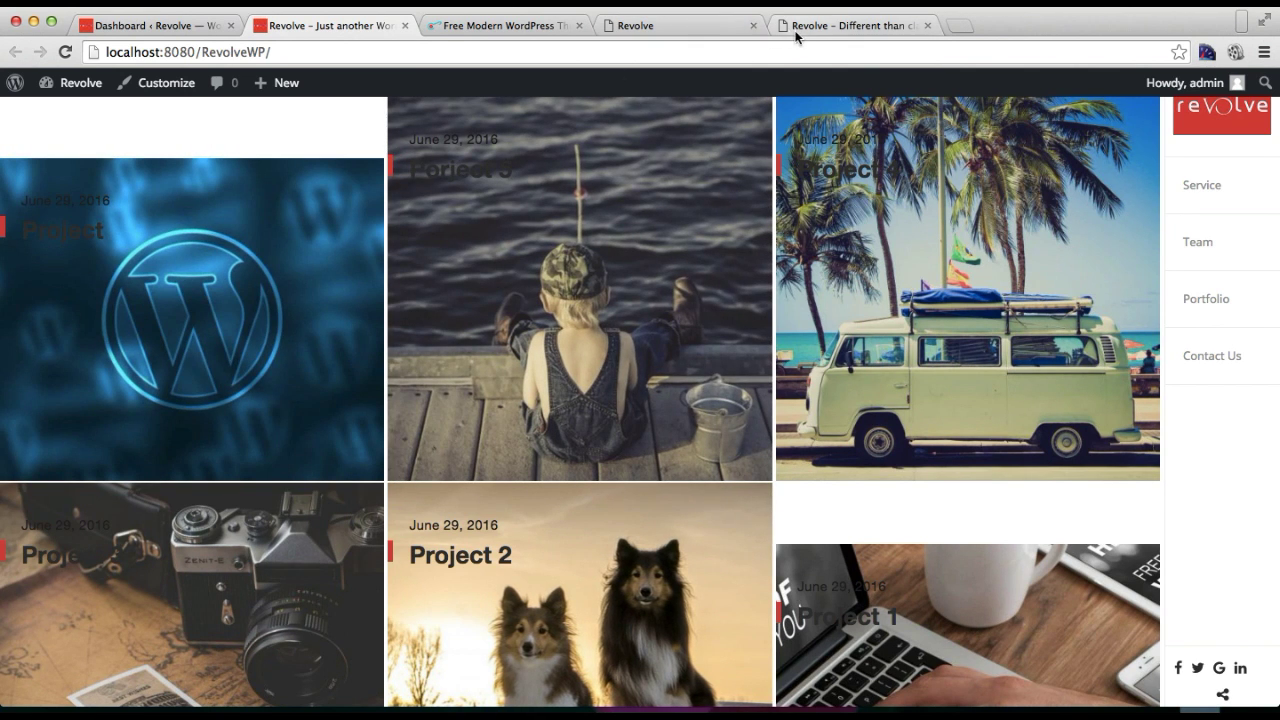
{"action": "left_click", "coordinate": [818, 26]}
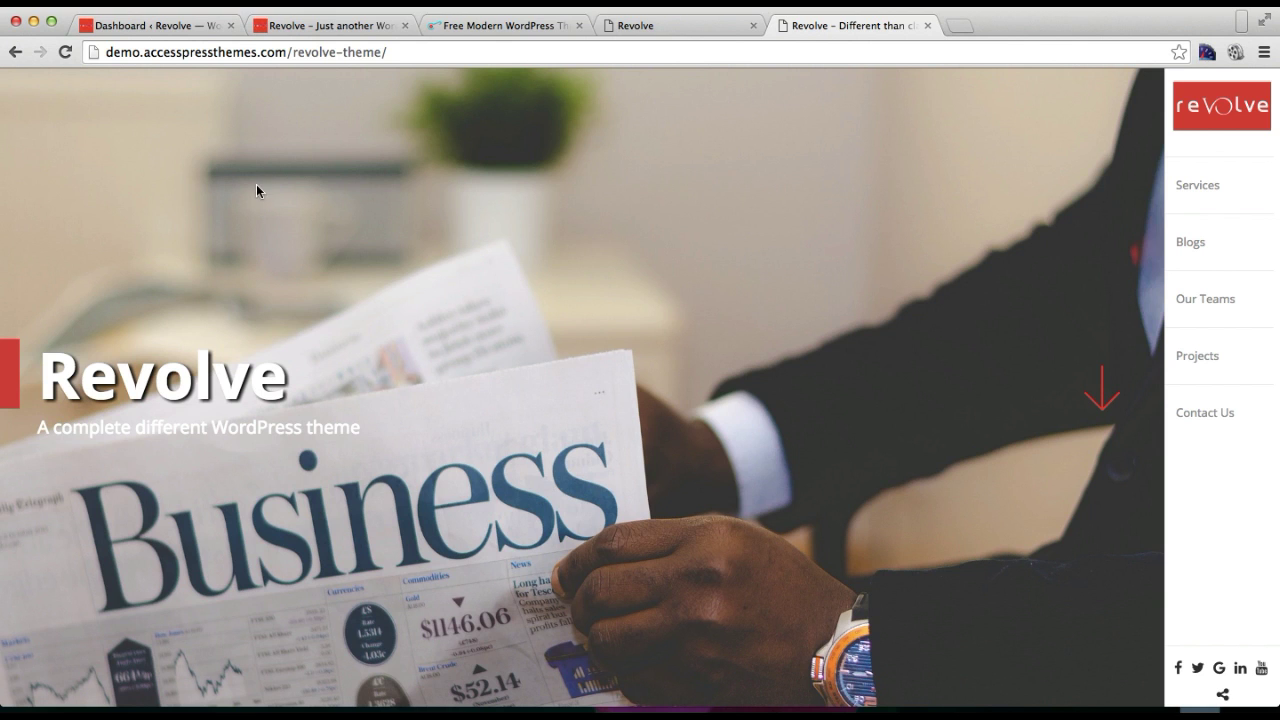
Return to the WordPress dashboard and start a new page titled "Home"
{"action": "left_click", "coordinate": [182, 27]}
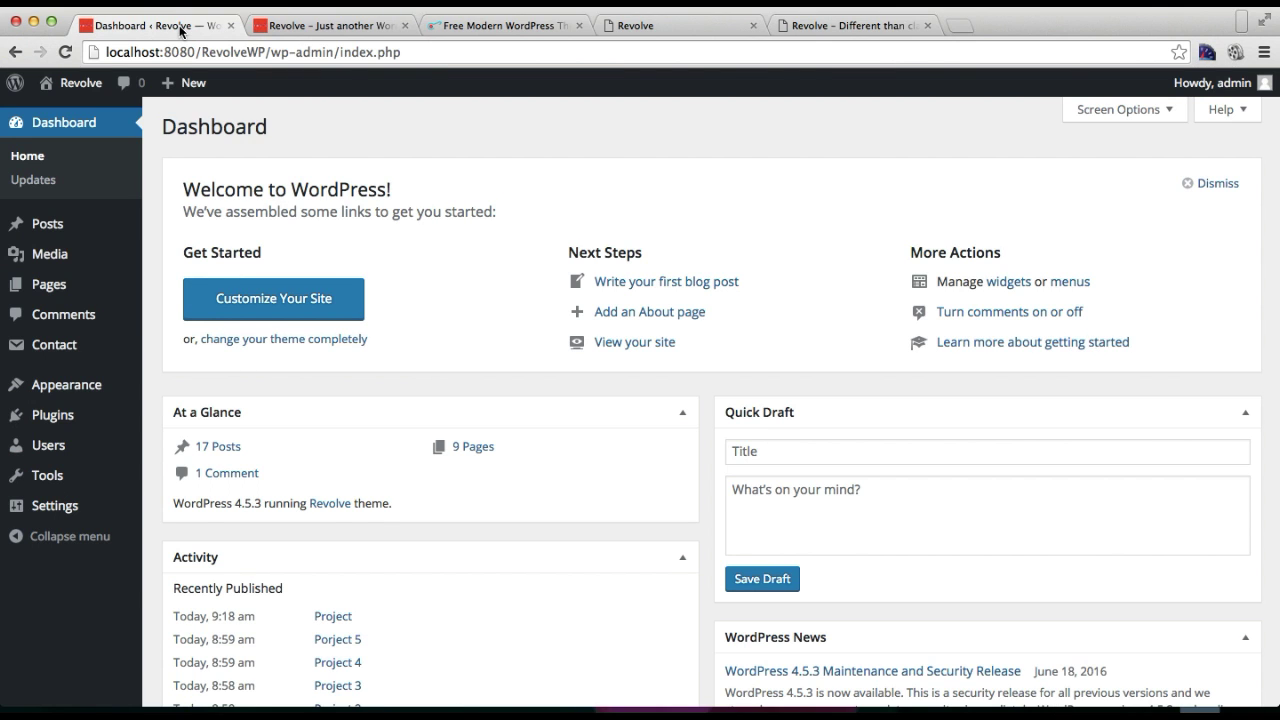
{"action": "mouse_move", "coordinate": [43, 286]}
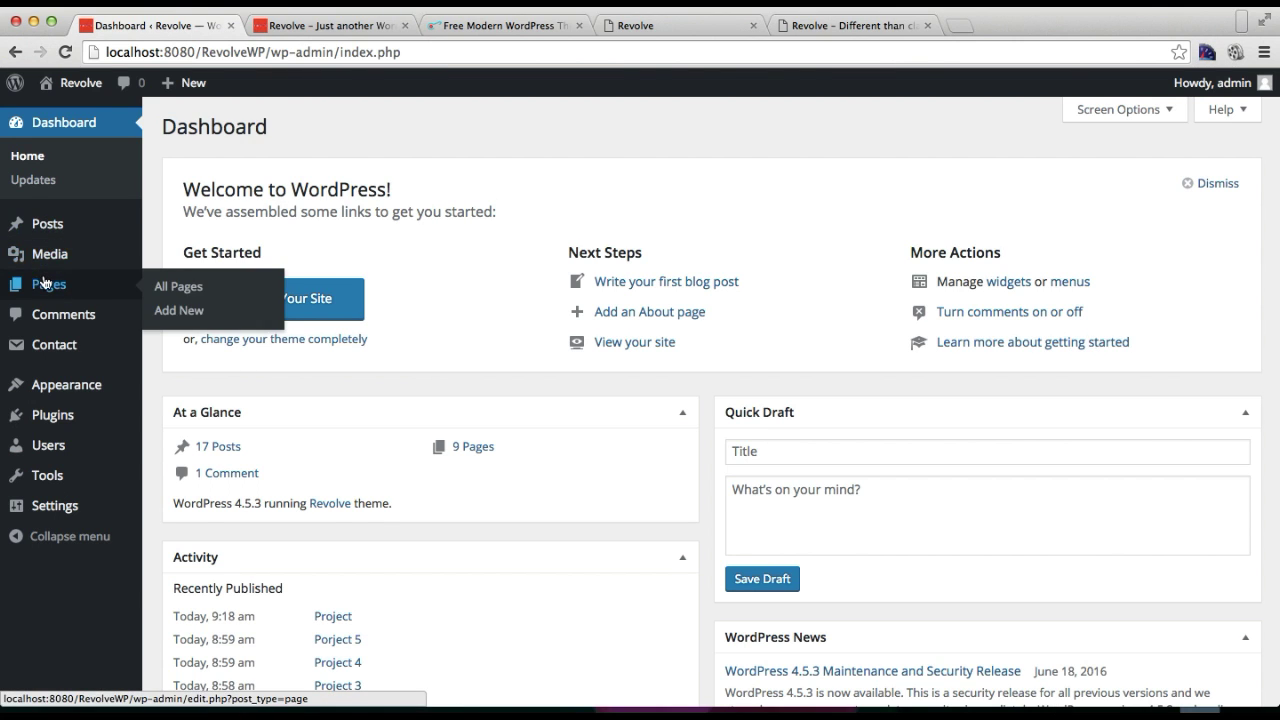
{"action": "left_click", "coordinate": [178, 311]}
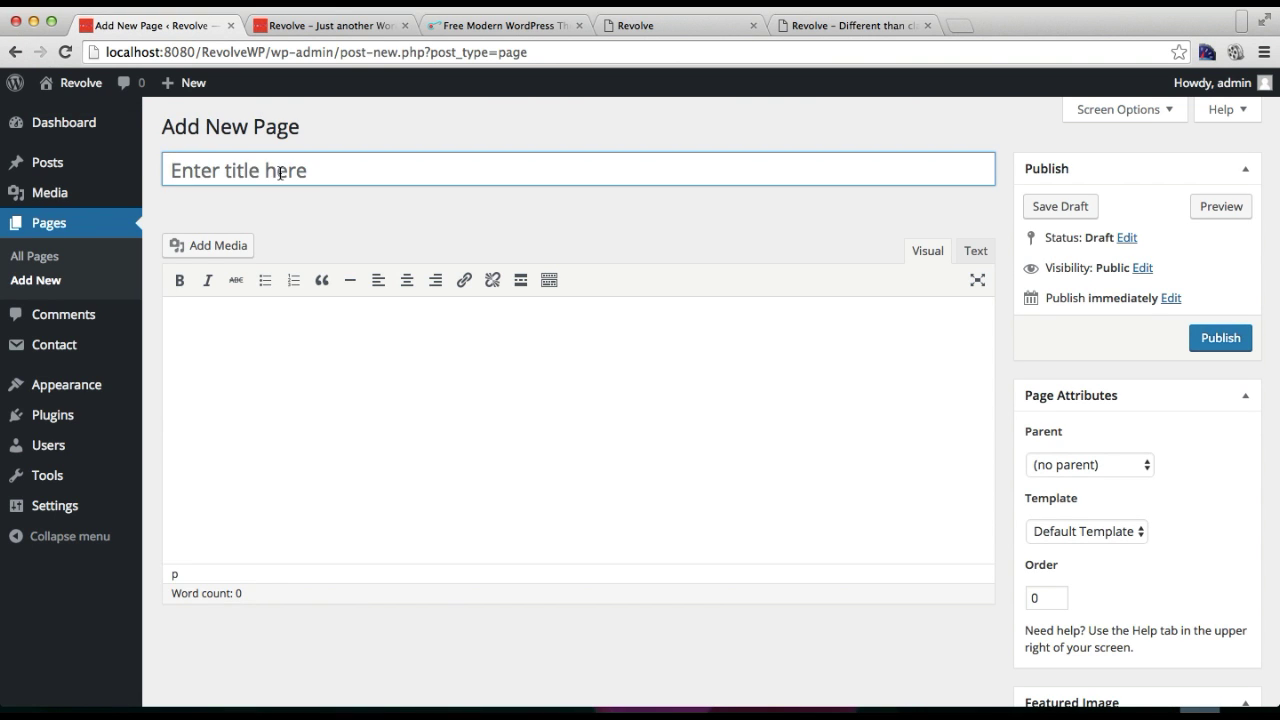
{"action": "type", "text": "Home"}
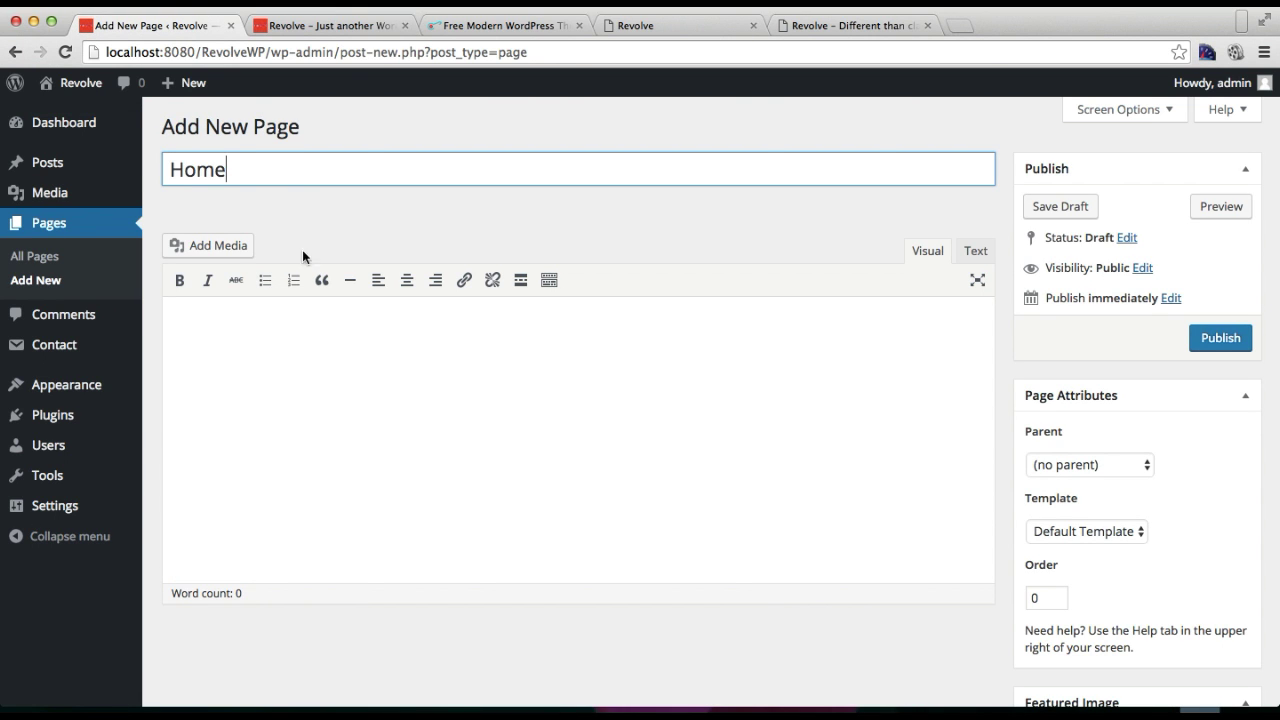
Assign the Home template to the new page and publish it
{"action": "scroll", "coordinate": [634, 411], "scroll_direction": "down", "scroll_amount": 3}
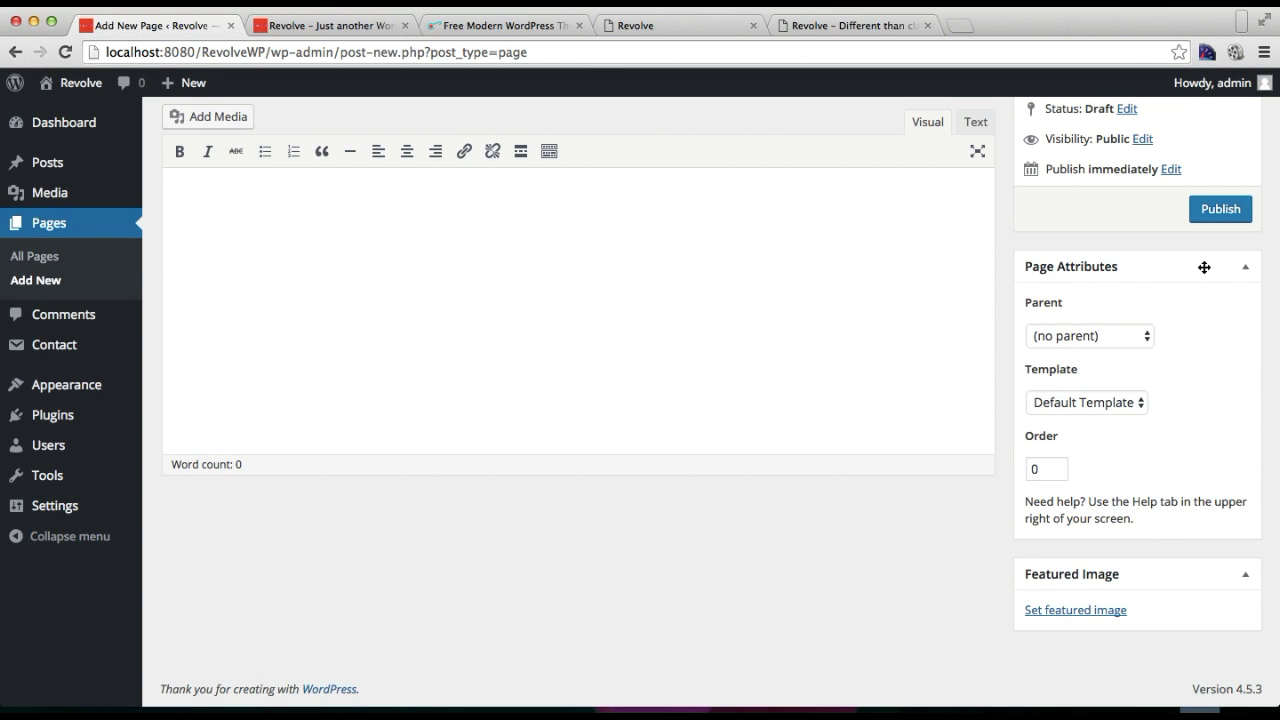
{"action": "scroll", "coordinate": [1200, 266], "scroll_direction": "up", "scroll_amount": 3}
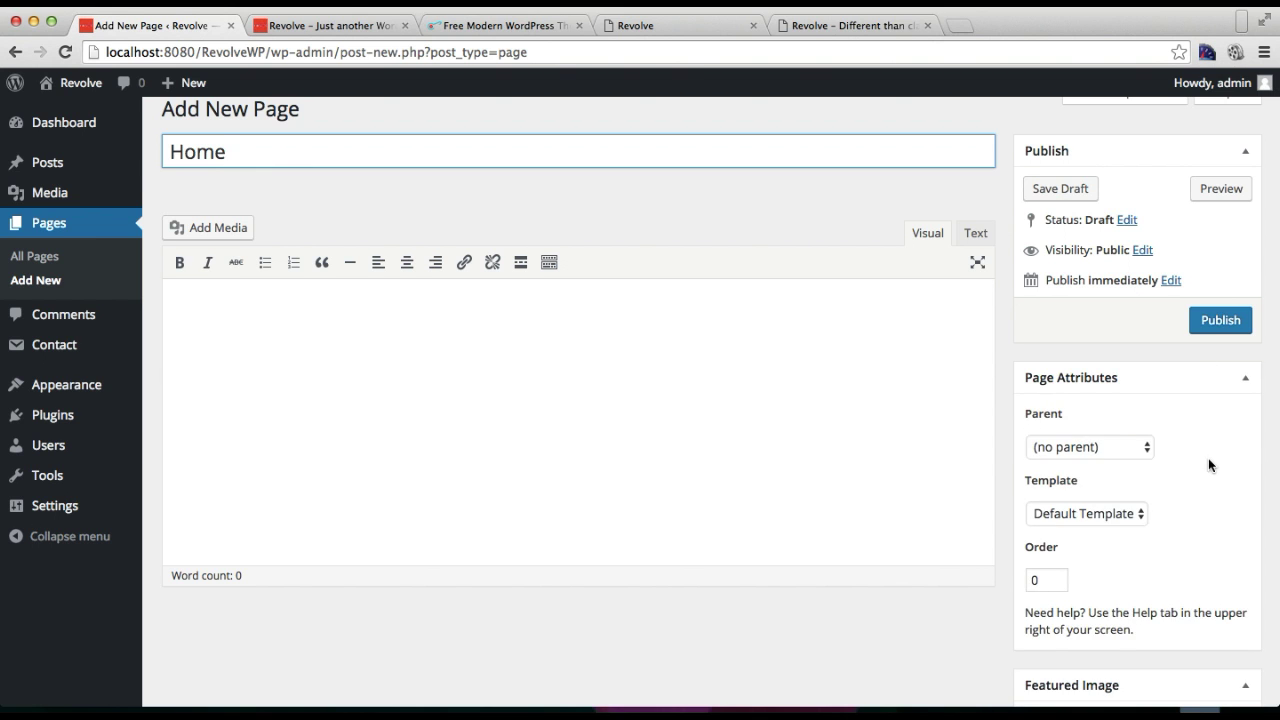
{"action": "scroll", "coordinate": [1208, 460], "scroll_direction": "down", "scroll_amount": 3}
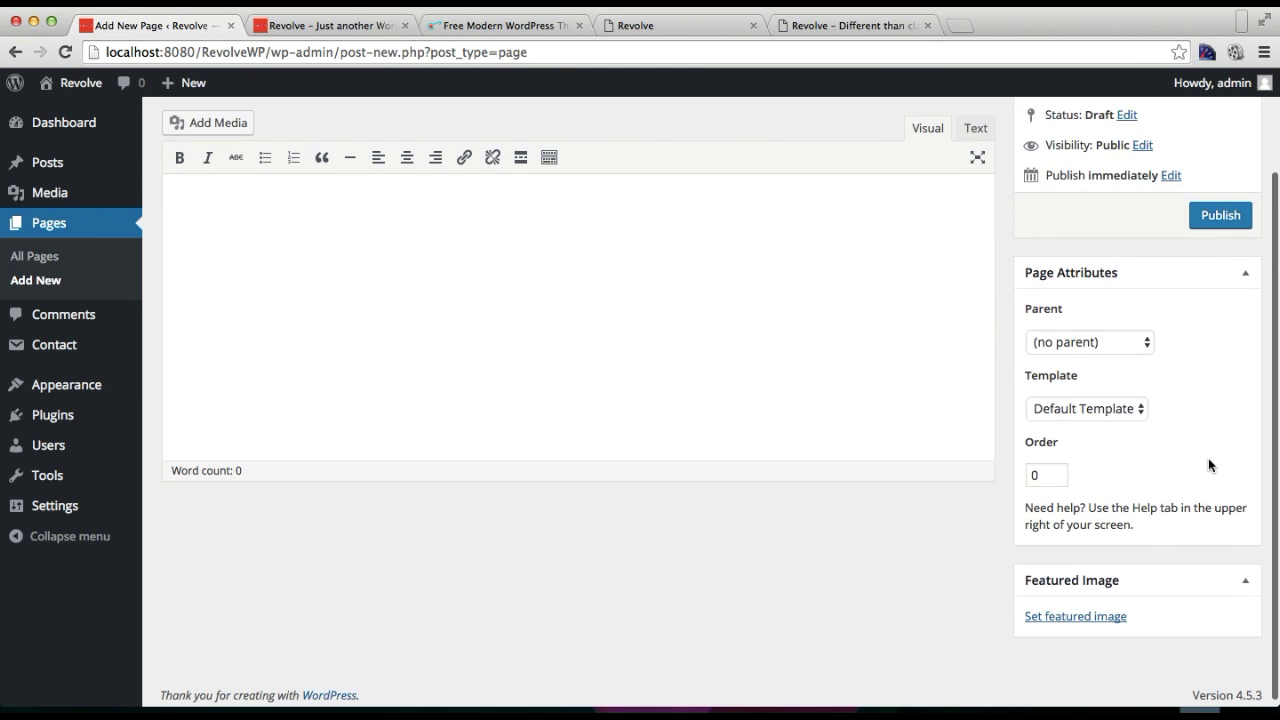
{"action": "left_click", "coordinate": [1108, 411]}
{"action": "left_click", "coordinate": [1092, 442]}
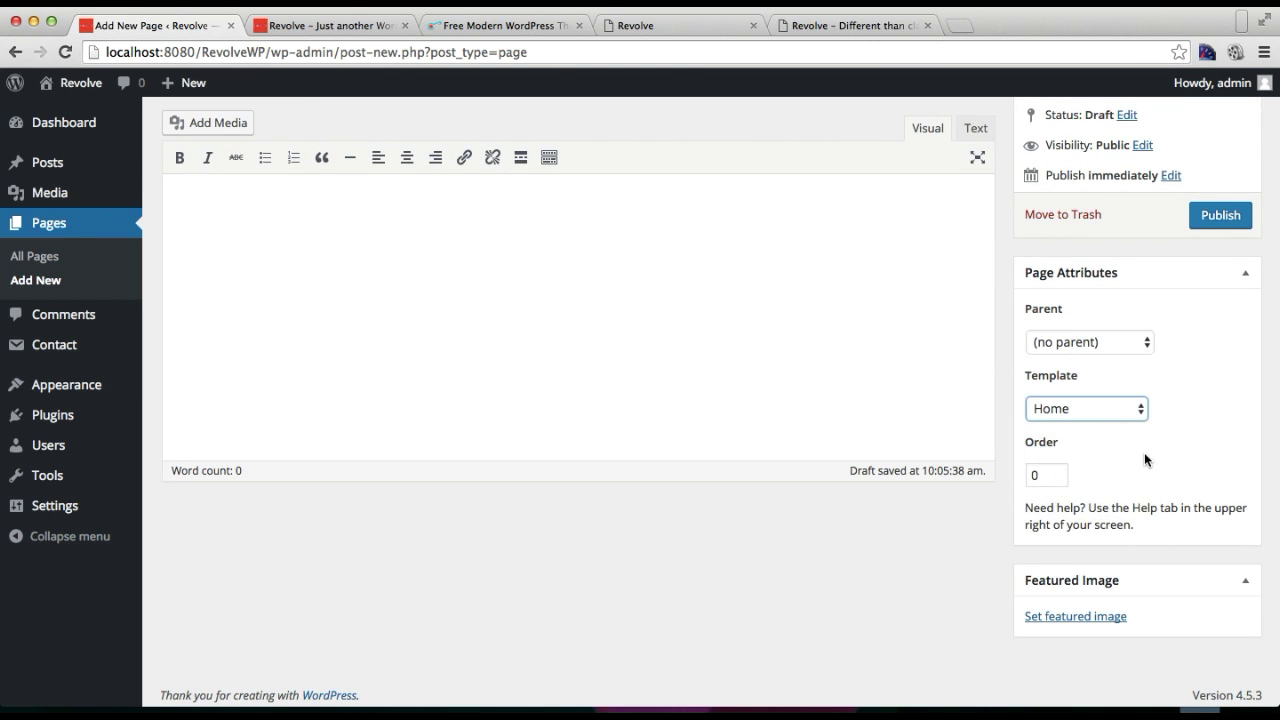
{"action": "left_click", "coordinate": [1214, 211]}
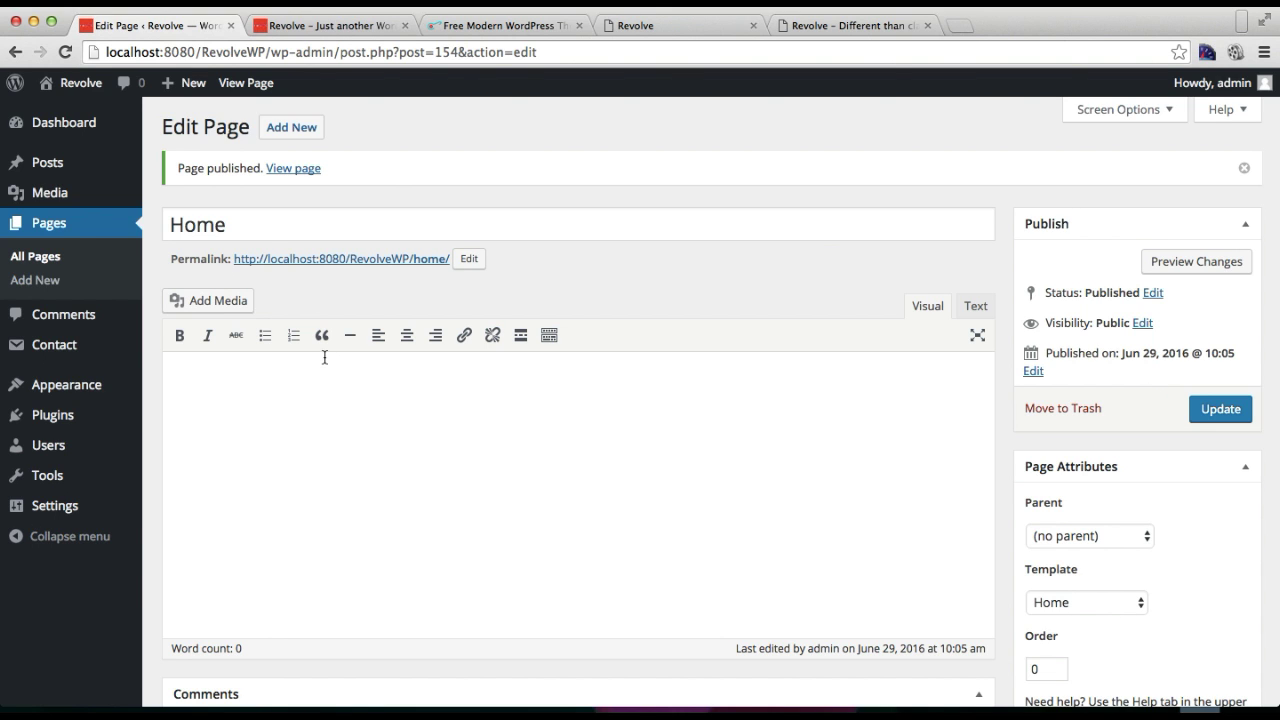
Open the theme customizer in a new browser tab and switch to it
{"action": "mouse_move", "coordinate": [106, 386]}
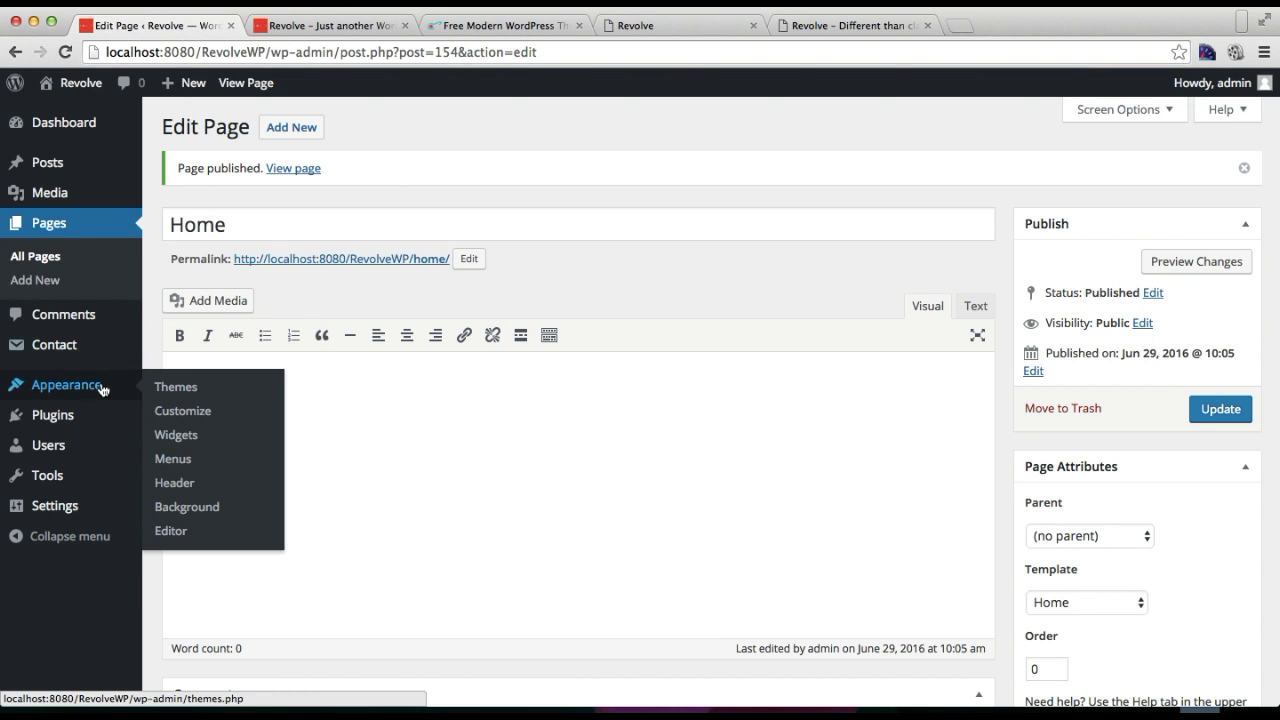
{"action": "right_click", "coordinate": [188, 410]}
{"action": "left_click", "coordinate": [280, 414]}
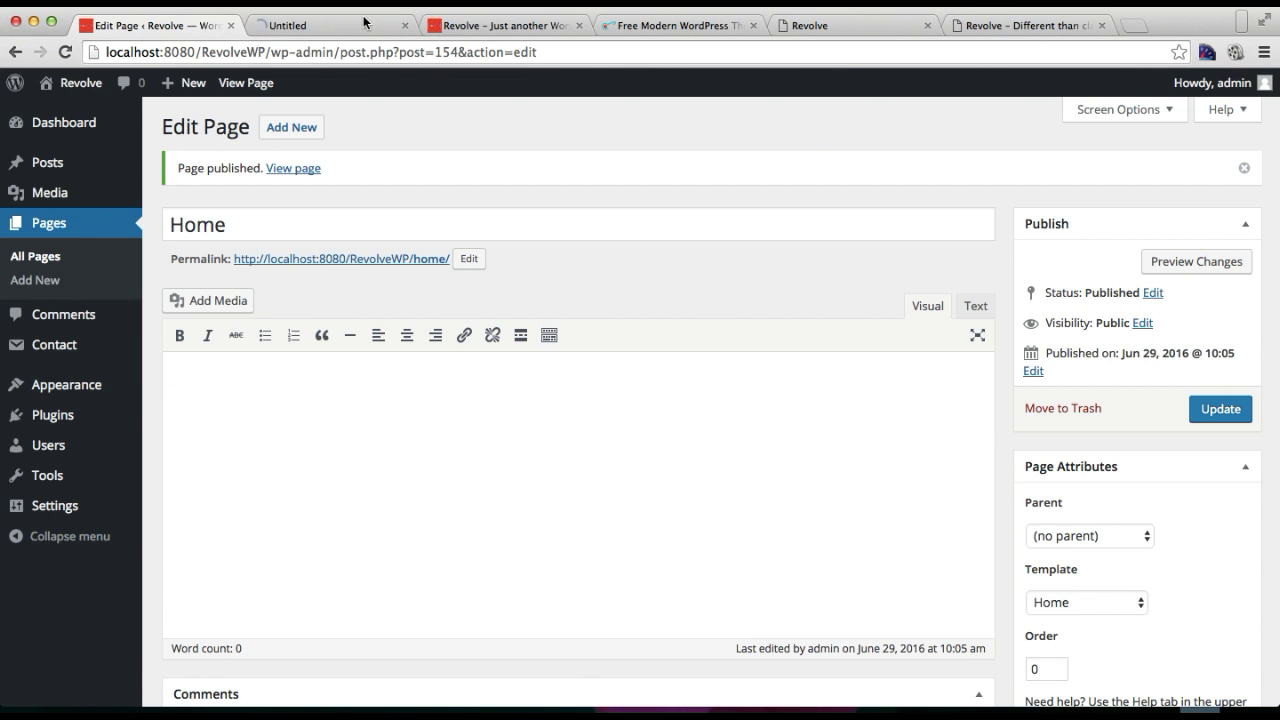
{"action": "left_click", "coordinate": [341, 25]}
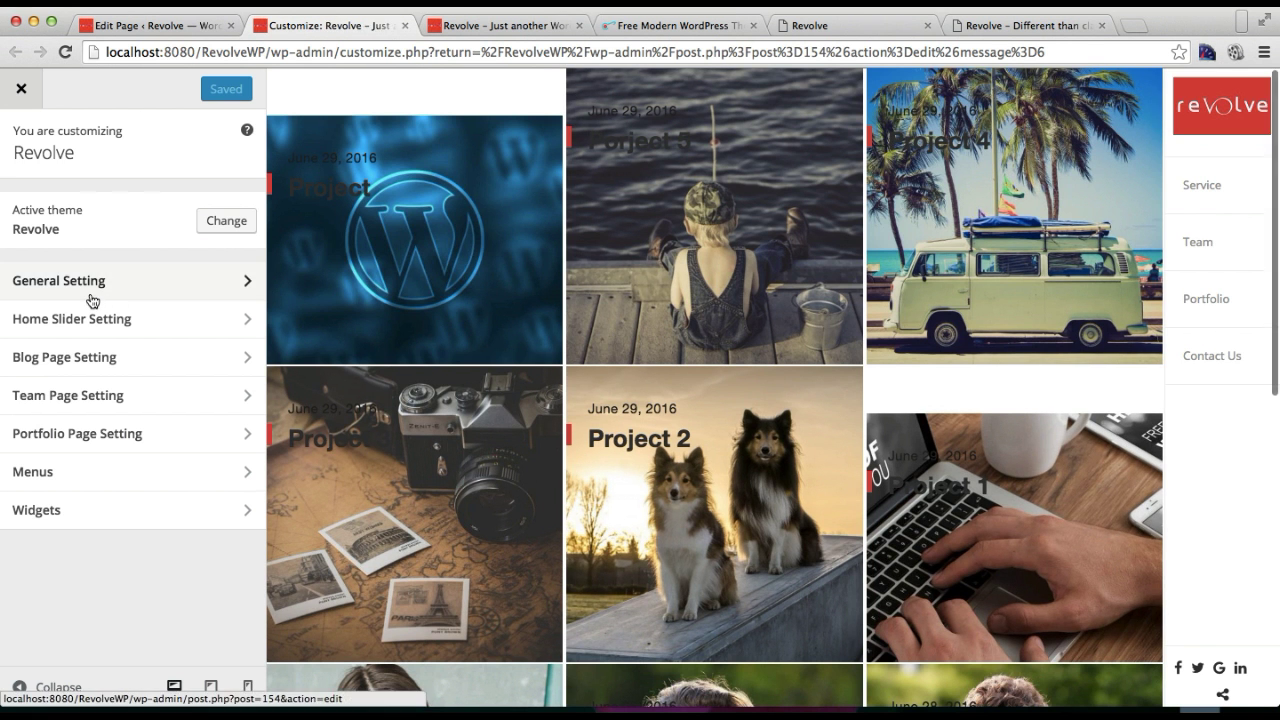
In the general static front page settings, make the front page display a static page, choose Home, and publish the change
{"action": "left_click", "coordinate": [68, 281]}
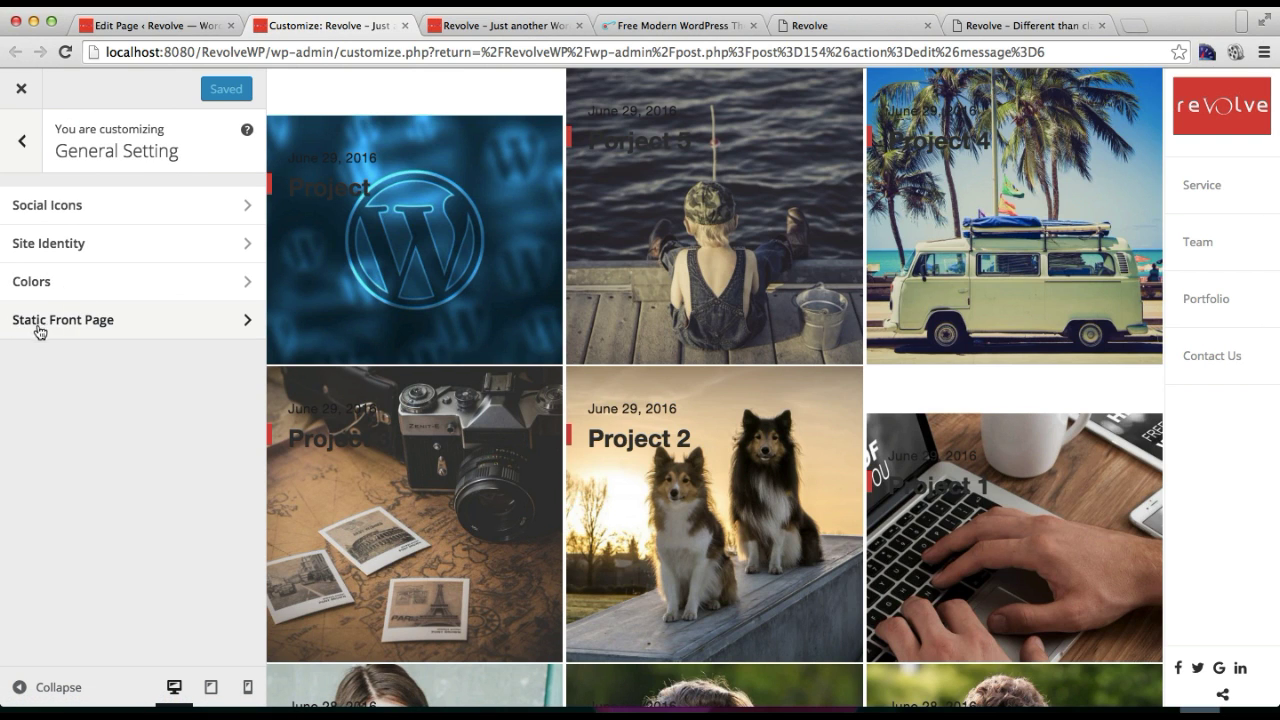
{"action": "left_click", "coordinate": [89, 327]}
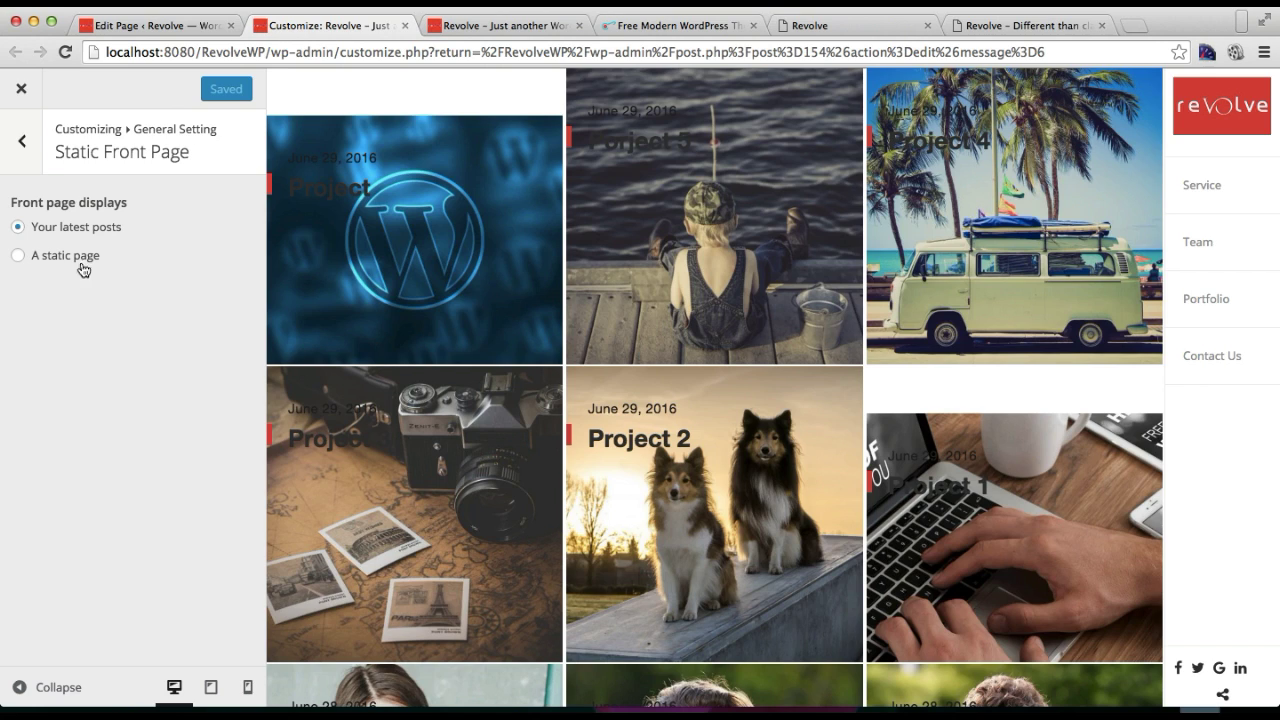
{"action": "left_click", "coordinate": [19, 259]}
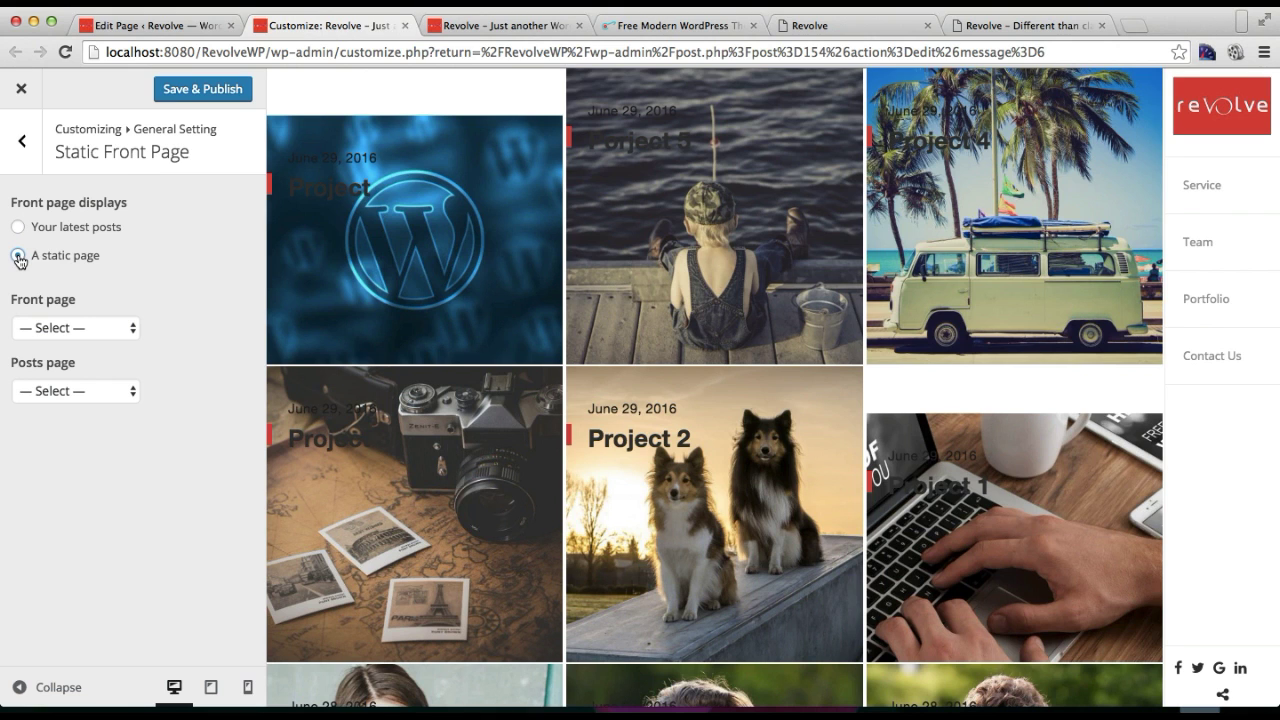
{"action": "left_click", "coordinate": [119, 333]}
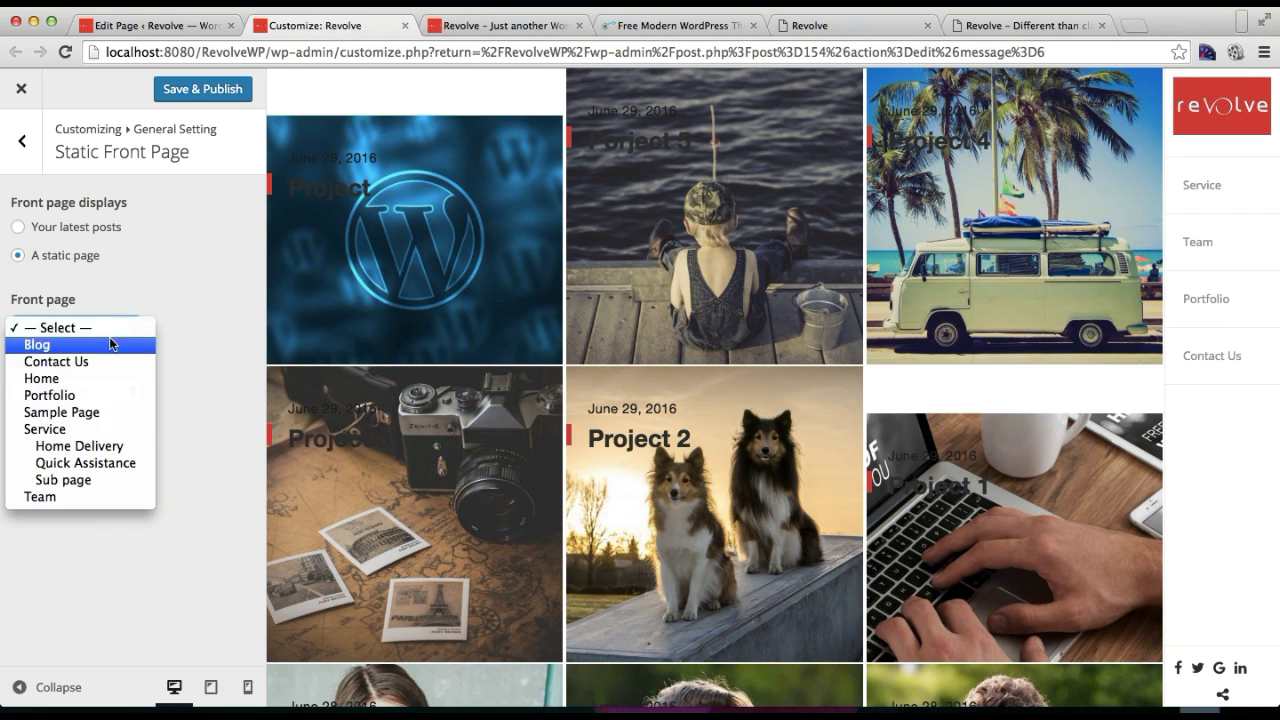
{"action": "left_click", "coordinate": [94, 382]}
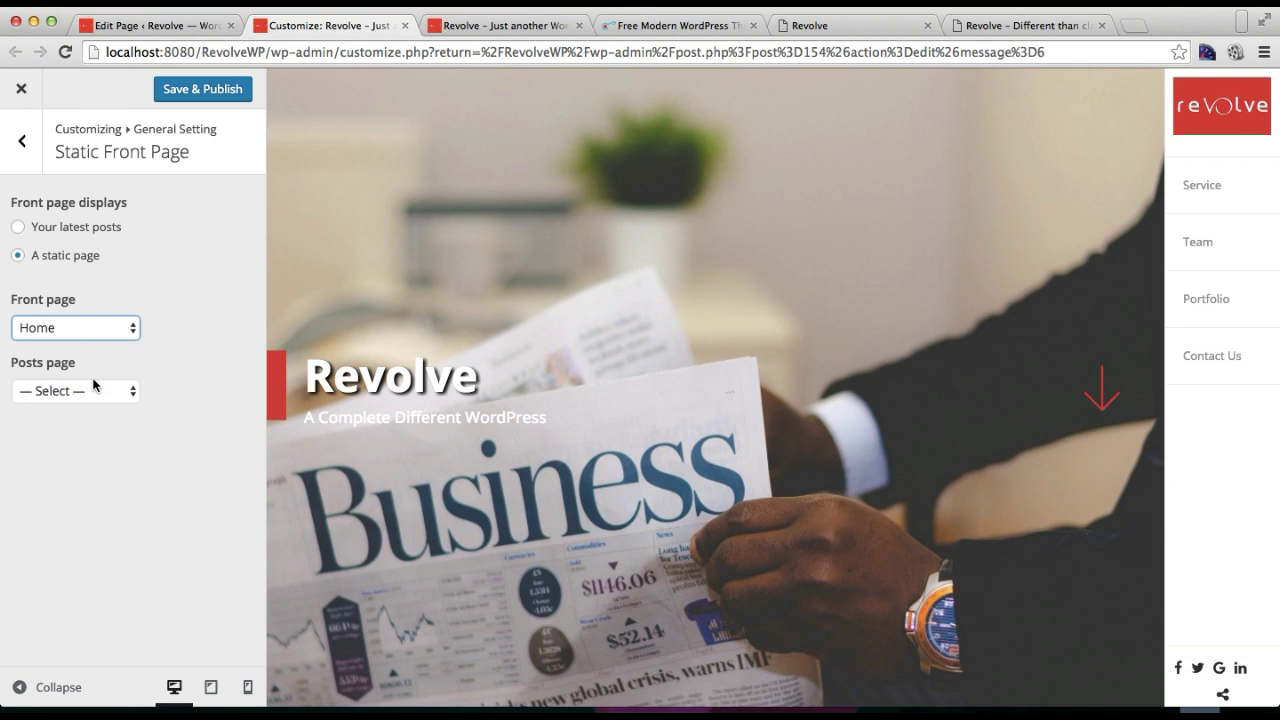
{"action": "left_click", "coordinate": [189, 90]}
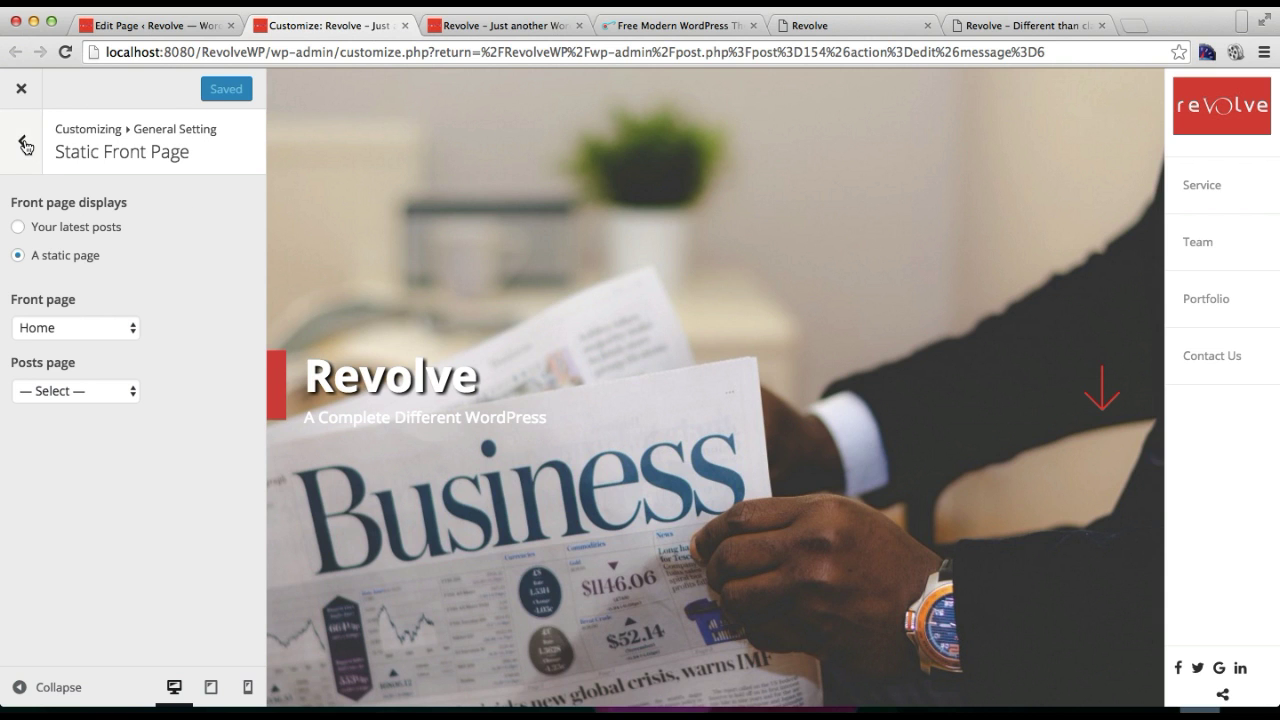
Visit the local site in a fresh tab, replacing the old site tab, and examine the sections of its new front page
{"action": "left_click", "coordinate": [170, 27]}
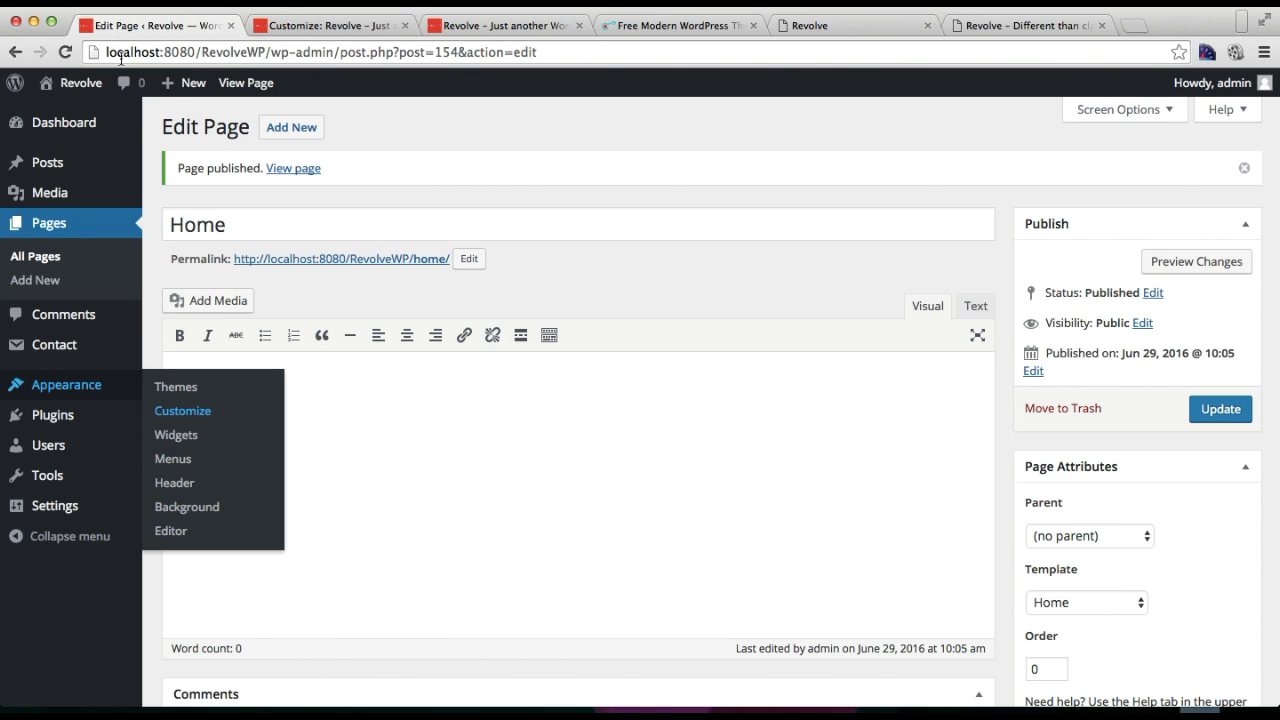
{"action": "mouse_move", "coordinate": [60, 83]}
{"action": "right_click", "coordinate": [62, 118]}
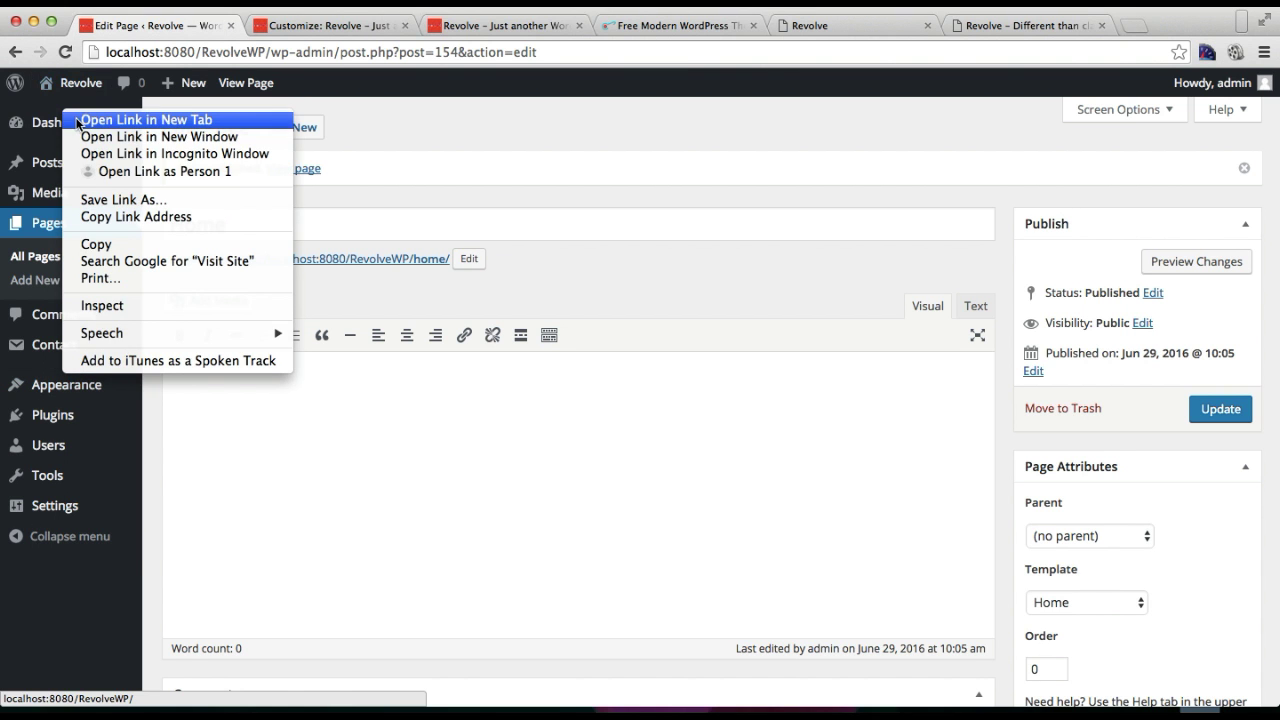
{"action": "left_click", "coordinate": [90, 118]}
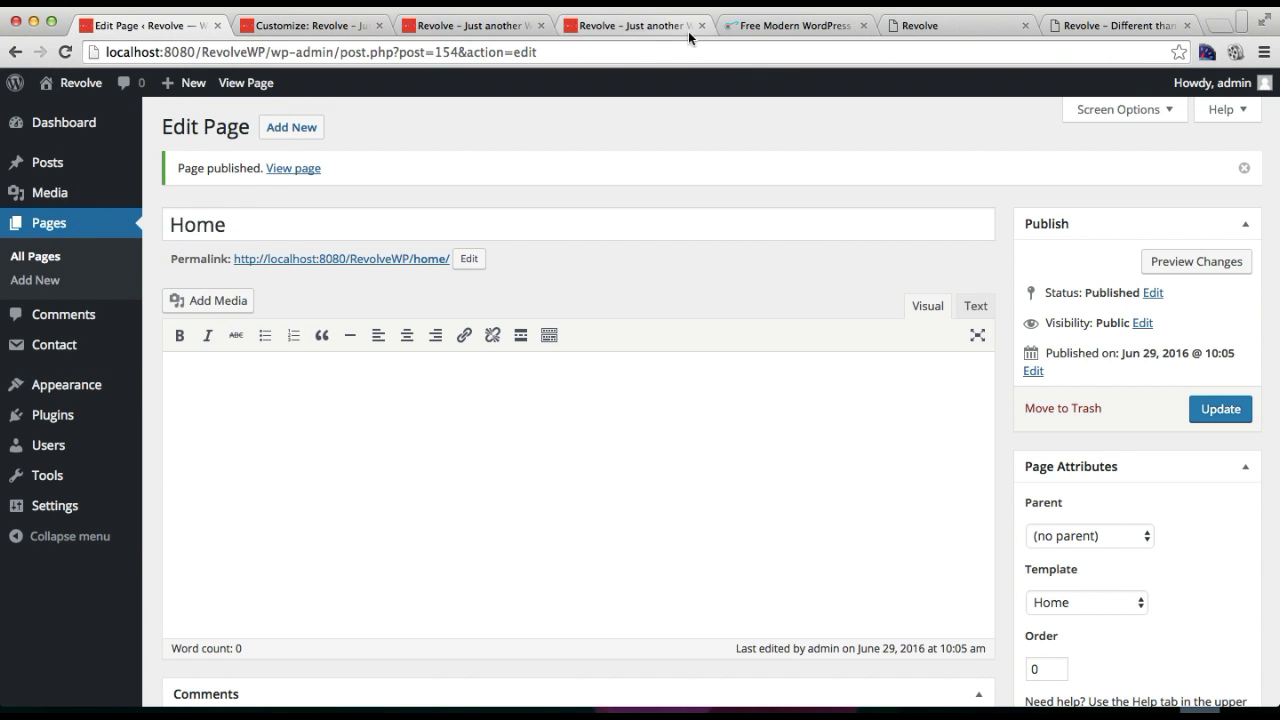
{"action": "left_click", "coordinate": [700, 26]}
{"action": "left_click", "coordinate": [517, 27]}
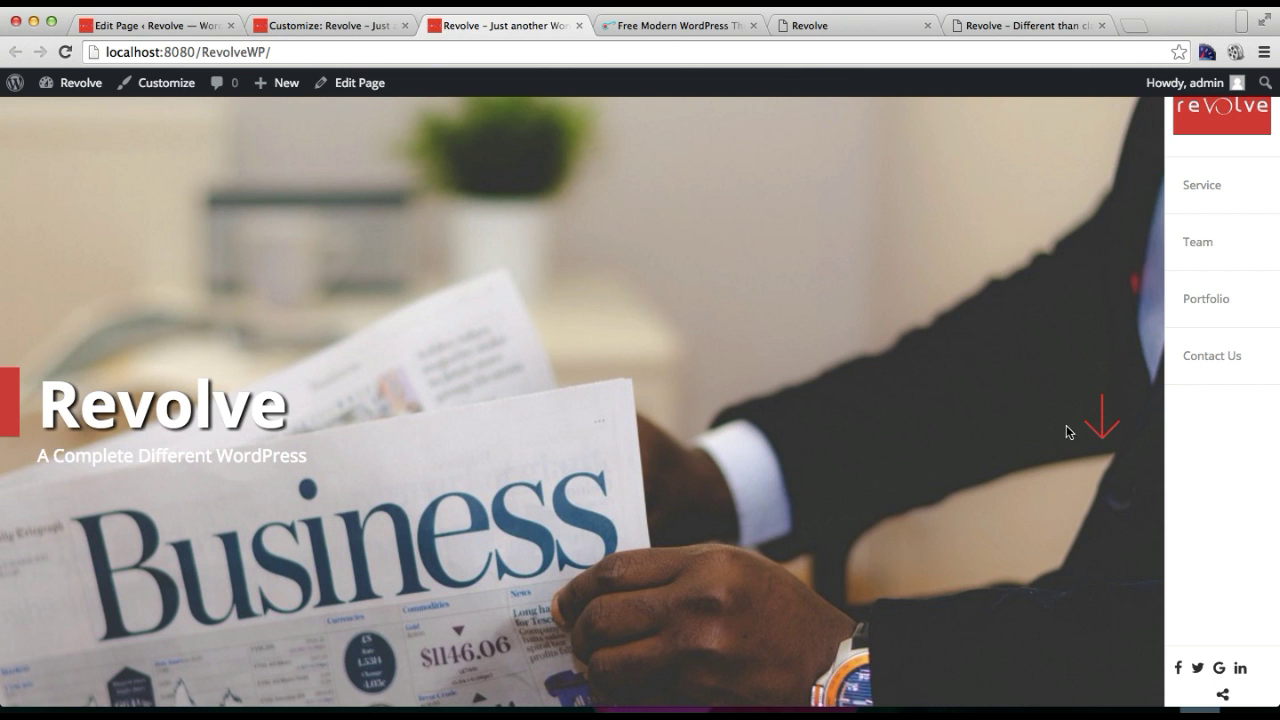
{"action": "left_click", "coordinate": [1099, 416]}
{"action": "scroll", "coordinate": [1097, 430], "scroll_direction": "down", "scroll_amount": 15}
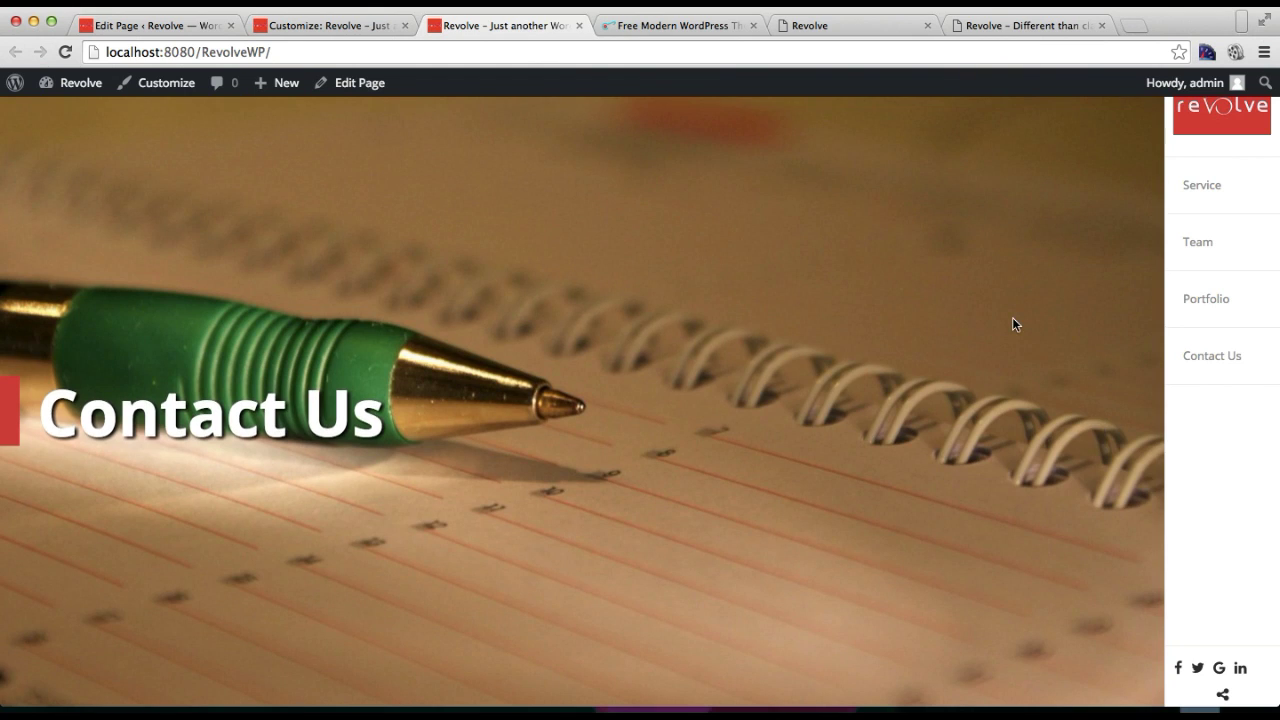
{"action": "scroll", "coordinate": [1012, 320], "scroll_direction": "up", "scroll_amount": 8}
{"action": "scroll", "coordinate": [1012, 324], "scroll_direction": "up", "scroll_amount": 8}
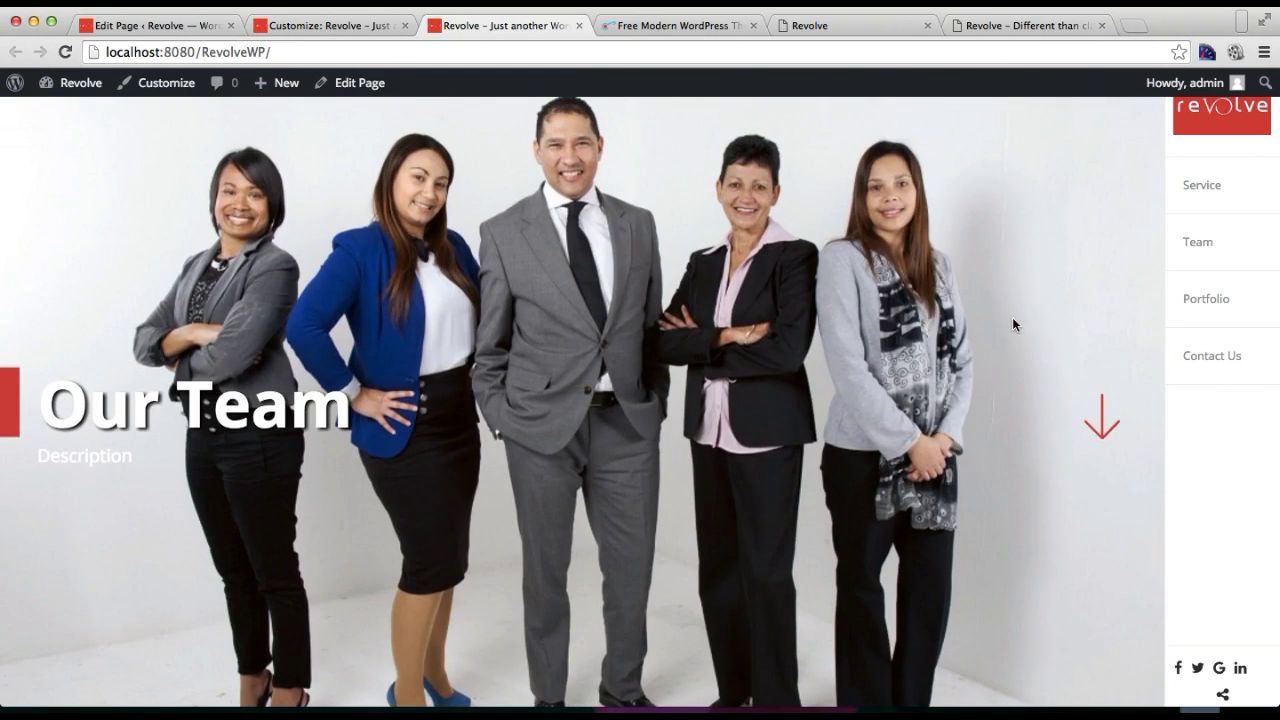
Go back to the front page's first slide and browse the Revolve documentation sections from Configuring Home Slider through Creating Scroll Page
{"action": "scroll", "coordinate": [1012, 324], "scroll_direction": "up", "scroll_amount": 2}
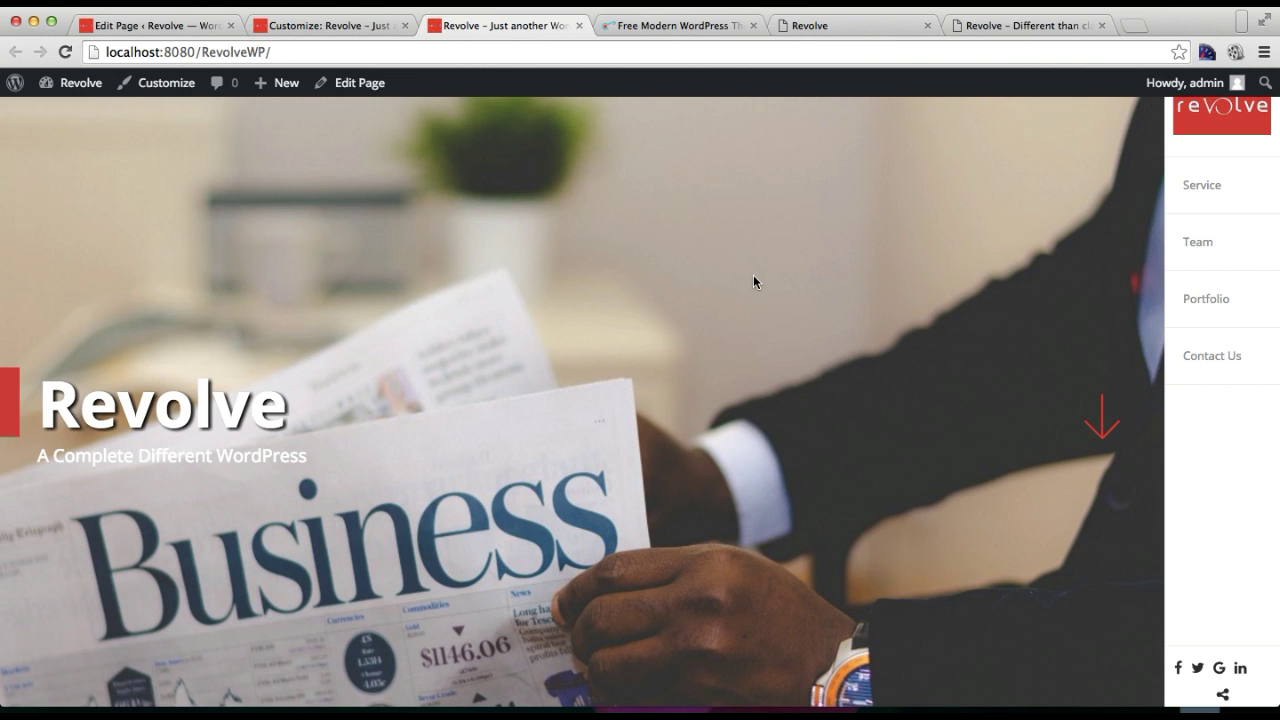
{"action": "left_click", "coordinate": [850, 26]}
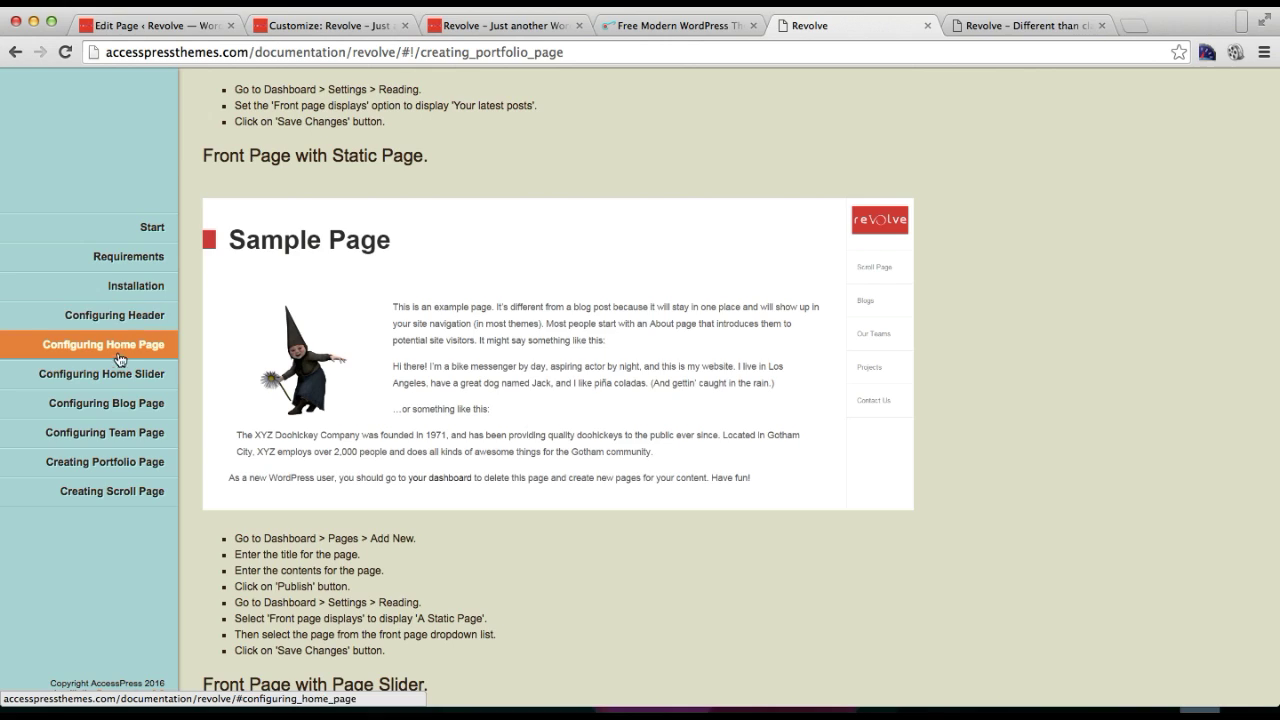
{"action": "left_click", "coordinate": [119, 376]}
{"action": "left_click", "coordinate": [125, 405]}
{"action": "left_click", "coordinate": [122, 432]}
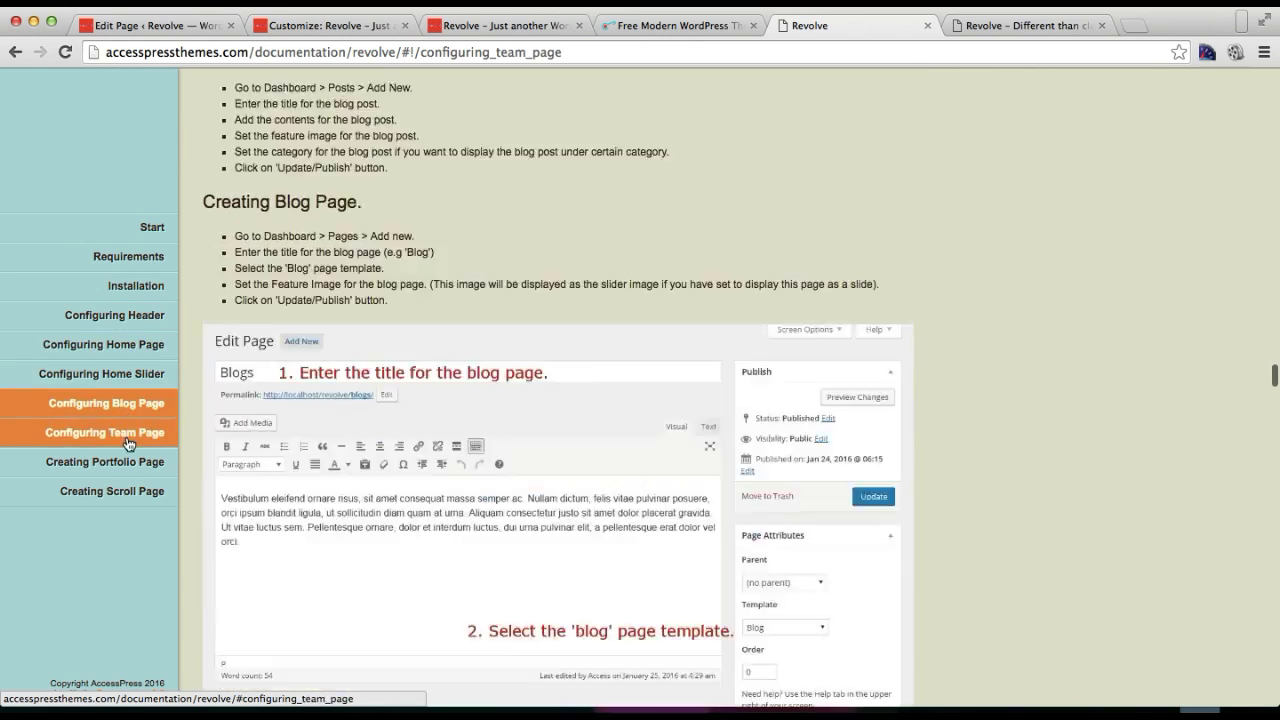
{"action": "left_click", "coordinate": [128, 463]}
{"action": "left_click", "coordinate": [134, 491]}
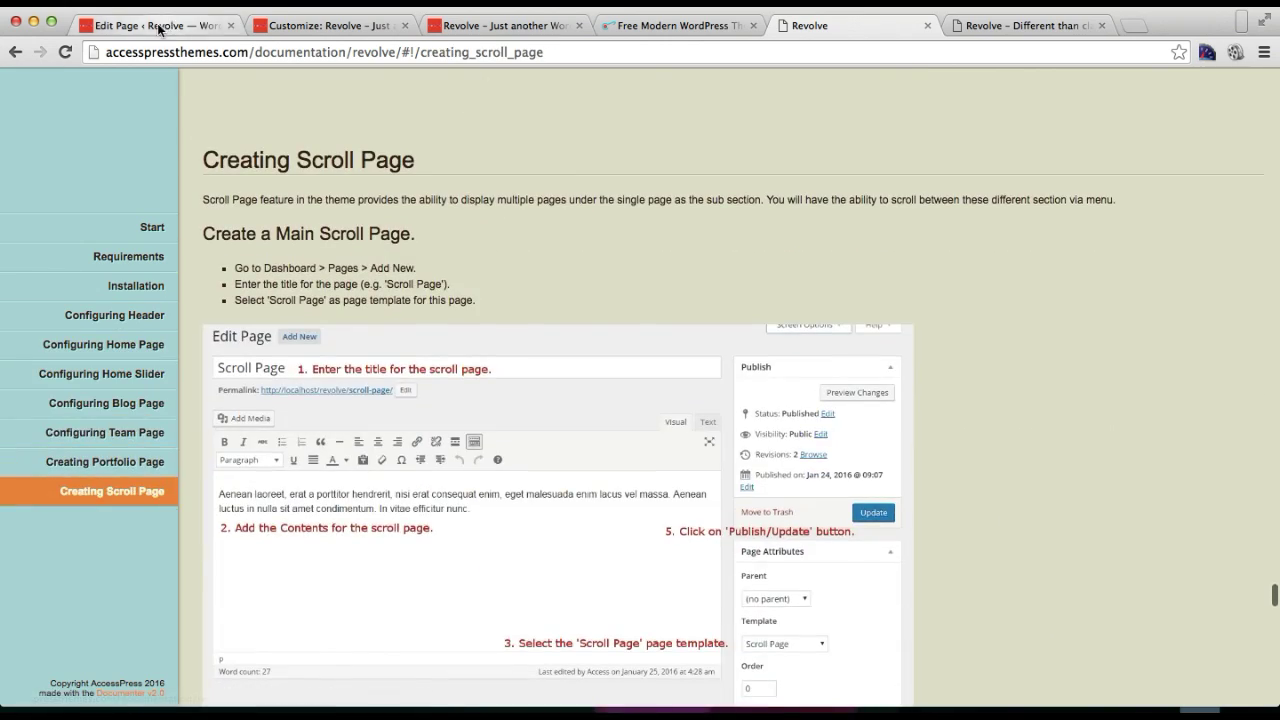
Revisit the local site's front page and examine the Revolve theme page on accesspressthemes.com down to its footer with the support contacts
{"action": "left_click", "coordinate": [434, 26]}
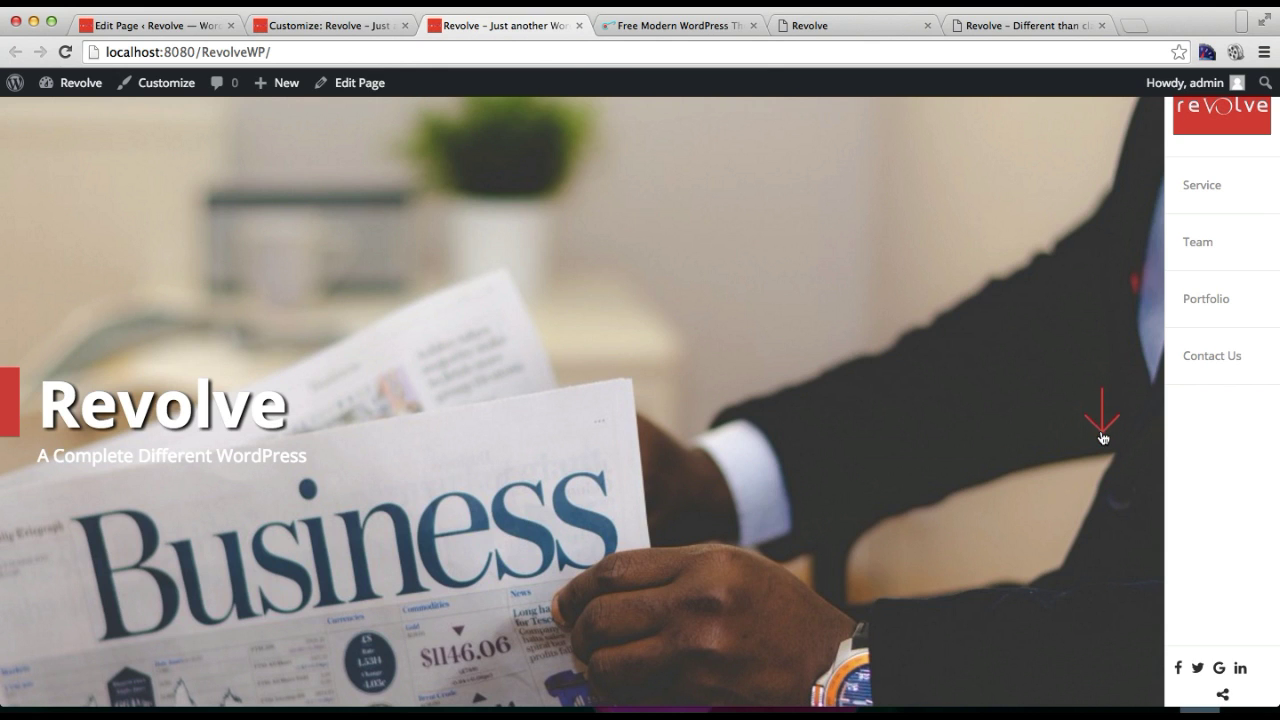
{"action": "left_click", "coordinate": [733, 28]}
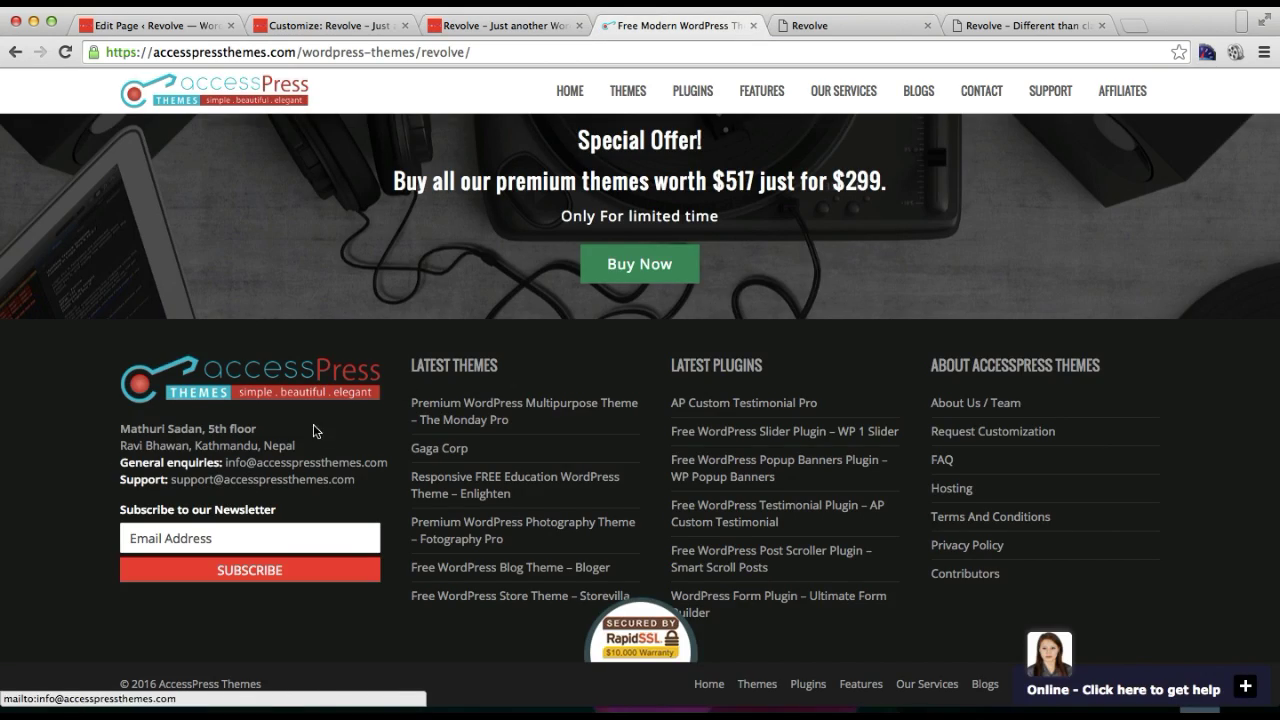
{"action": "scroll", "coordinate": [494, 420], "scroll_direction": "up", "scroll_amount": 10}
{"action": "scroll", "coordinate": [494, 420], "scroll_direction": "down", "scroll_amount": 10}
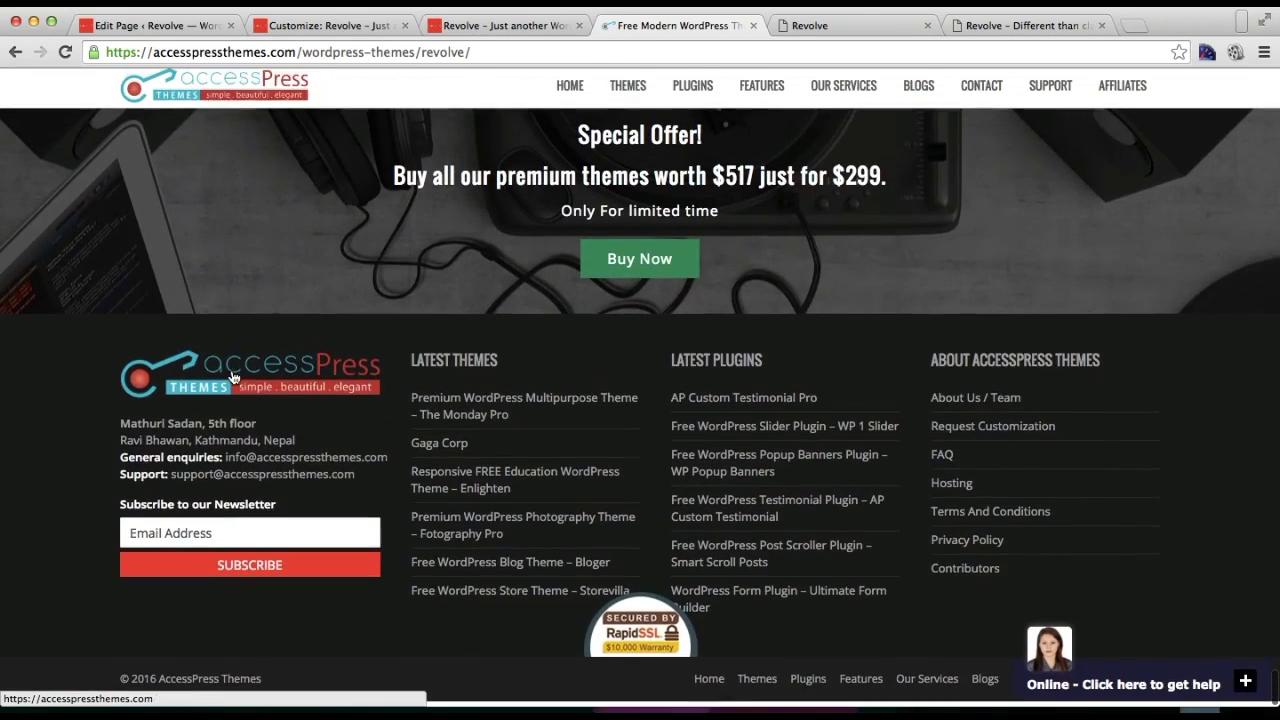